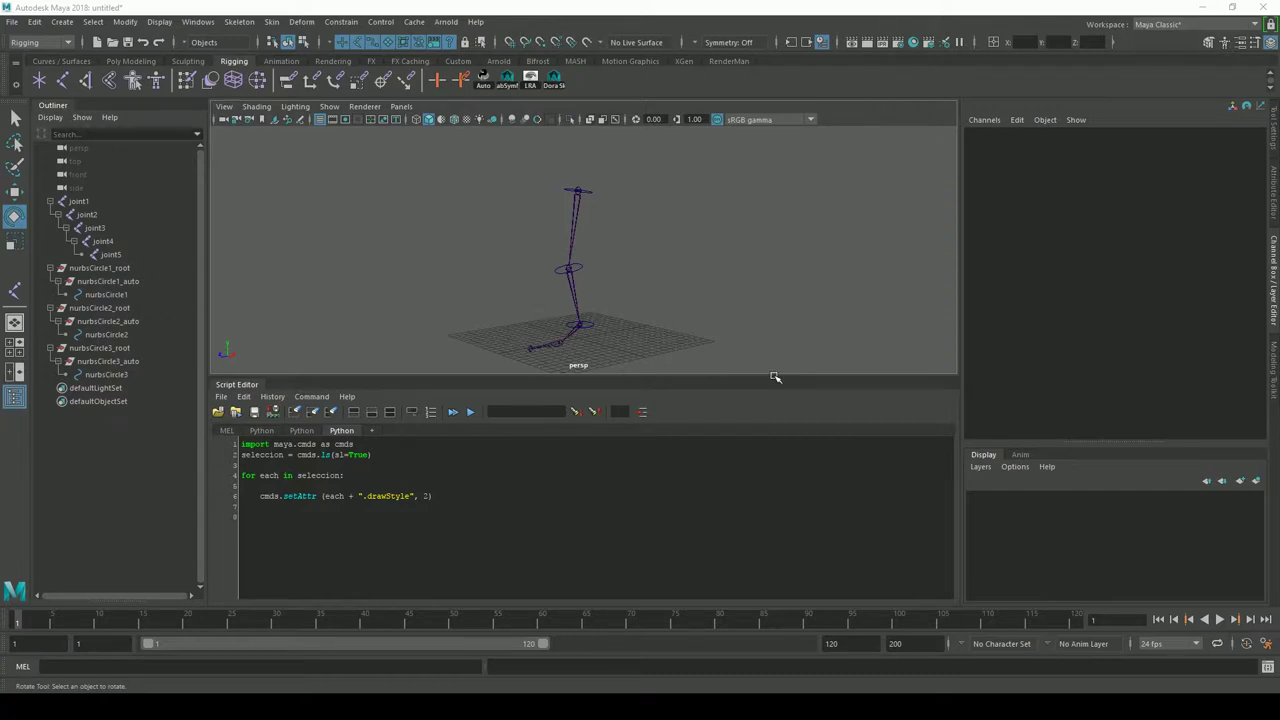
Enlarge the perspective view and orbit it to see the leg joints from another angle
left_click_drag(757, 380, 755, 442)
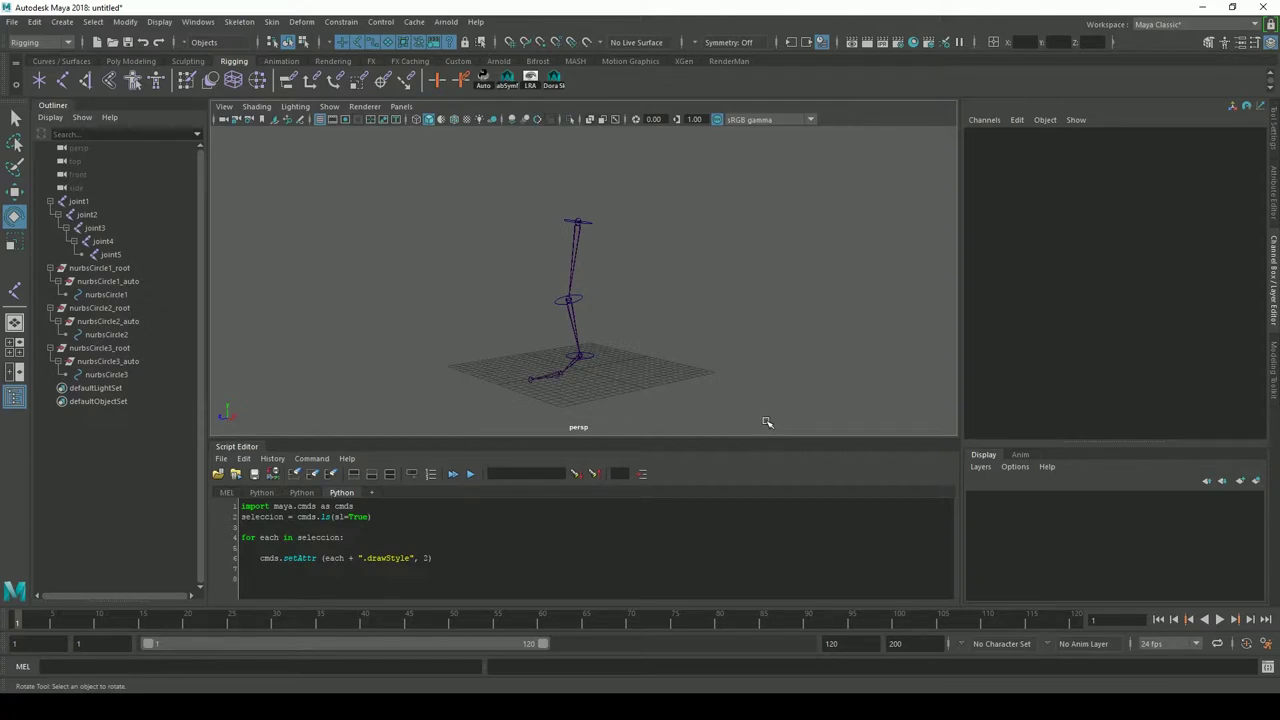
mouse_move(698, 296)
left_mouse_down("alt")
mouse_move(591, 324)
mouse_move(652, 316)
mouse_move(597, 283)
mouse_move(610, 288)
left_mouse_up("alt")
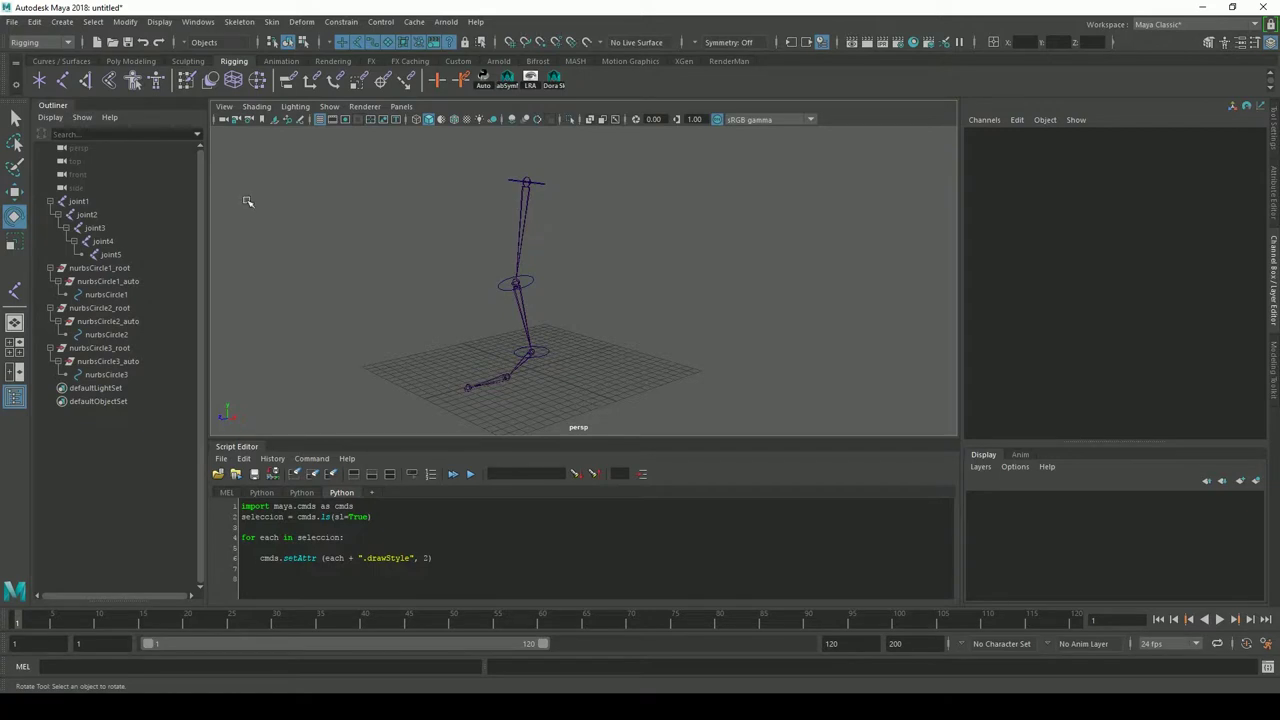
Parent joint1 under nurbsCircle1 in the Outliner
left_click(101, 297)
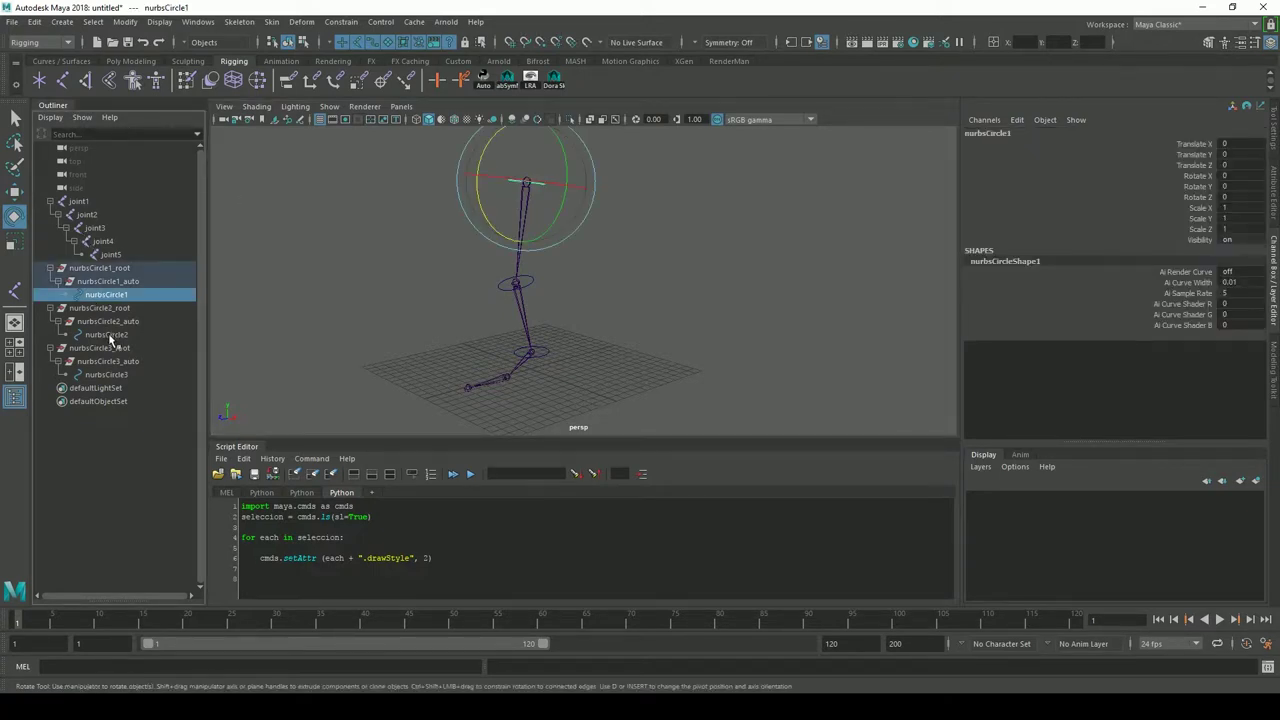
left_click(106, 334, "ctrl")
left_click(113, 388)
left_click(714, 240)
left_click_drag(482, 200, 545, 242)
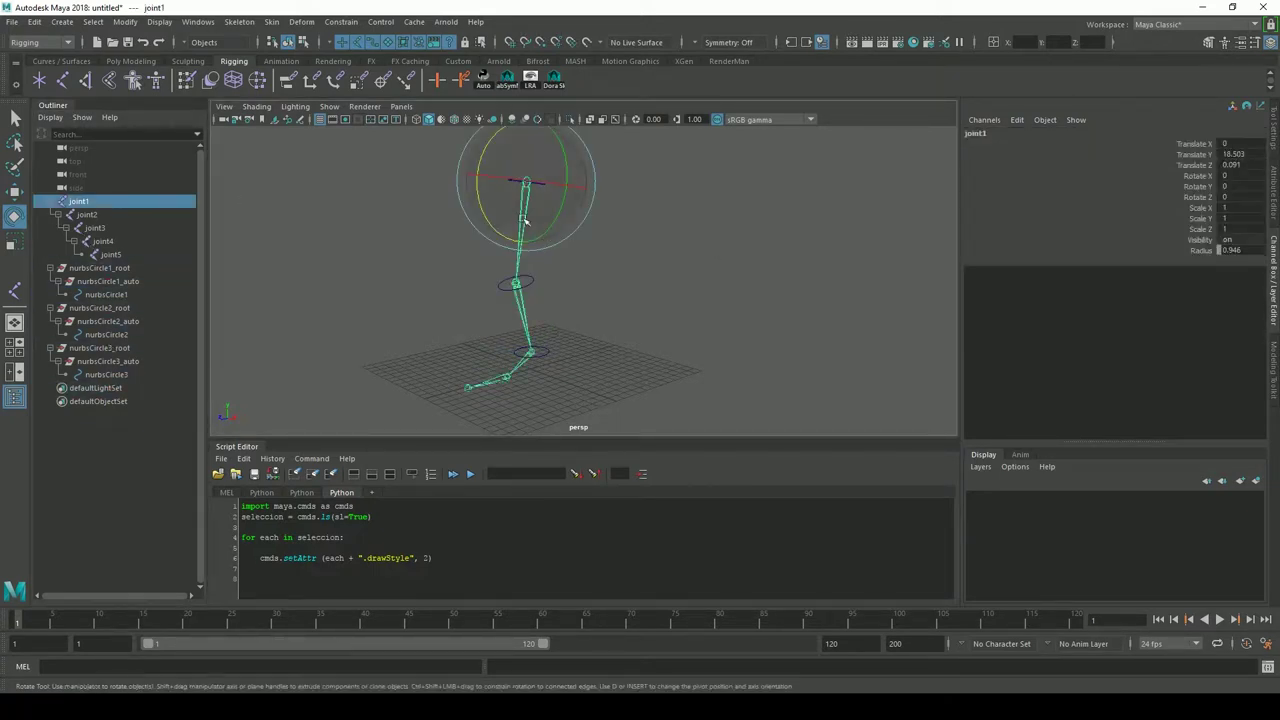
left_click(594, 293)
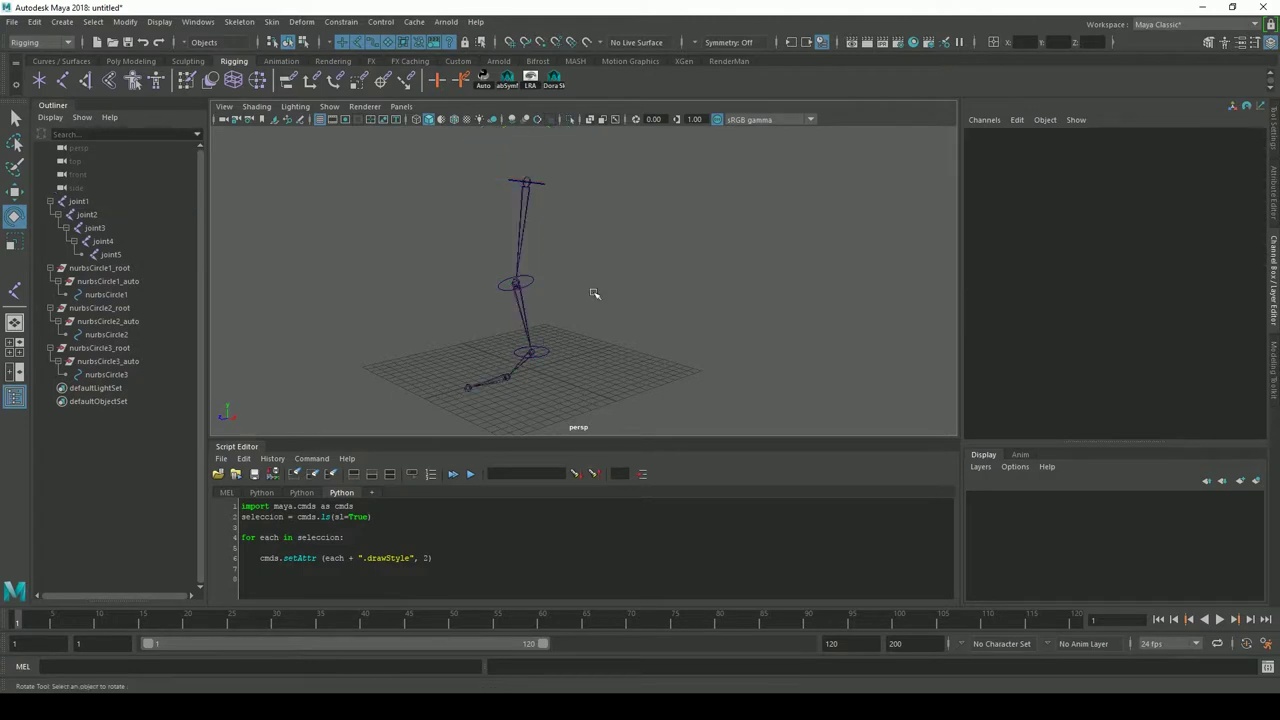
left_click(84, 203)
middle_click_drag(84, 203, 101, 295)
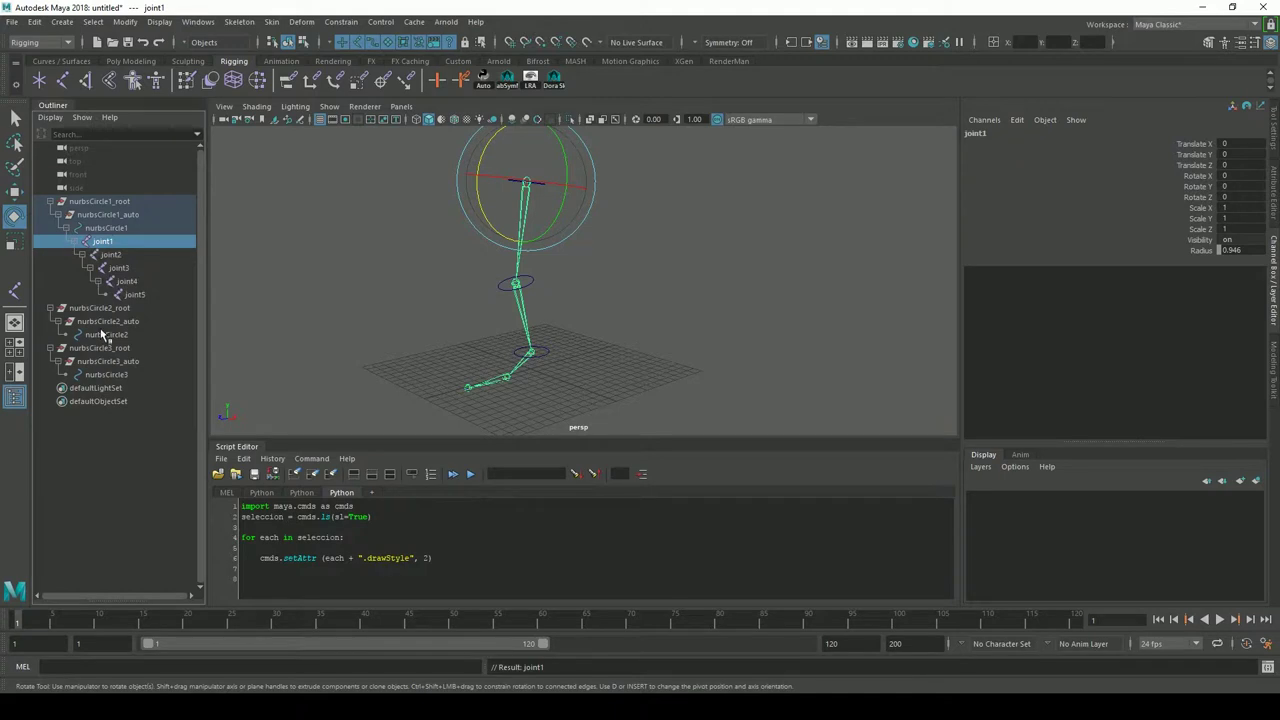
Put nurbsCircle2_root under joint1 and joint2 under nurbsCircle2
left_click(95, 310)
middle_click_drag(95, 310, 104, 243)
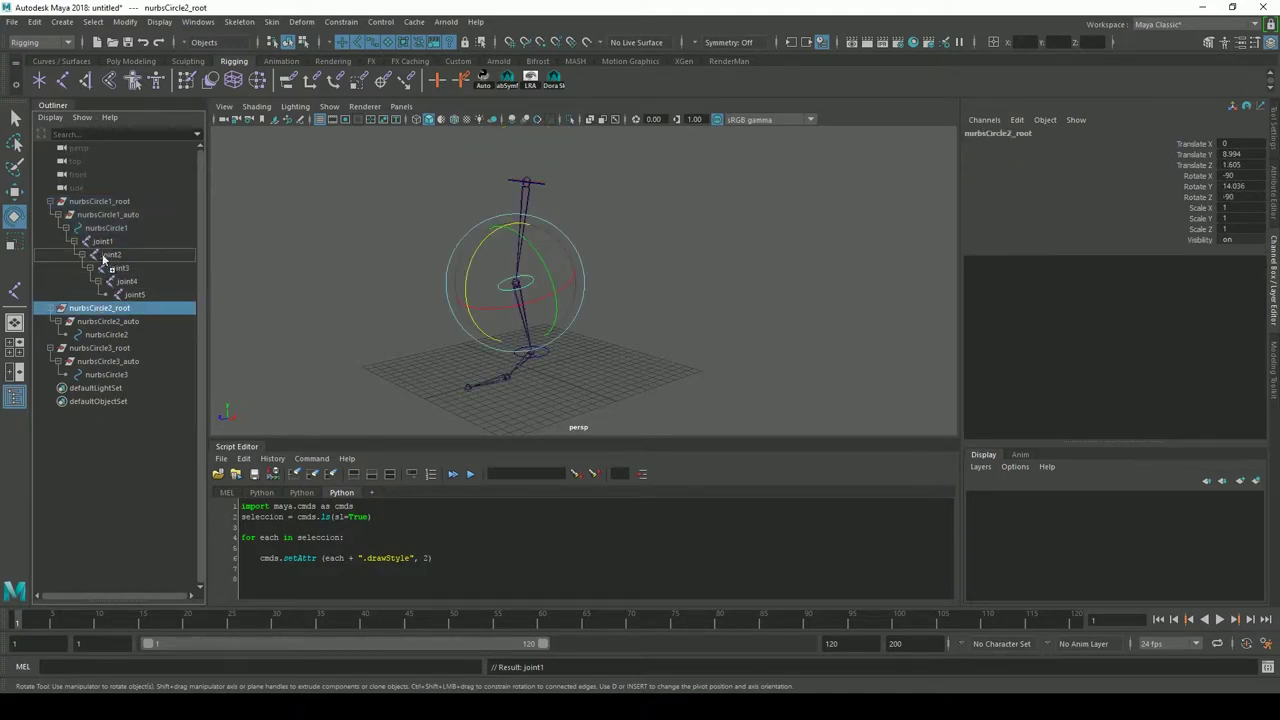
left_click(84, 308)
left_click(111, 255)
middle_click_drag(123, 340, 135, 323)
Place nurbsCircle3_root under joint2 and joint3 under nurbsCircle3
left_click(97, 348)
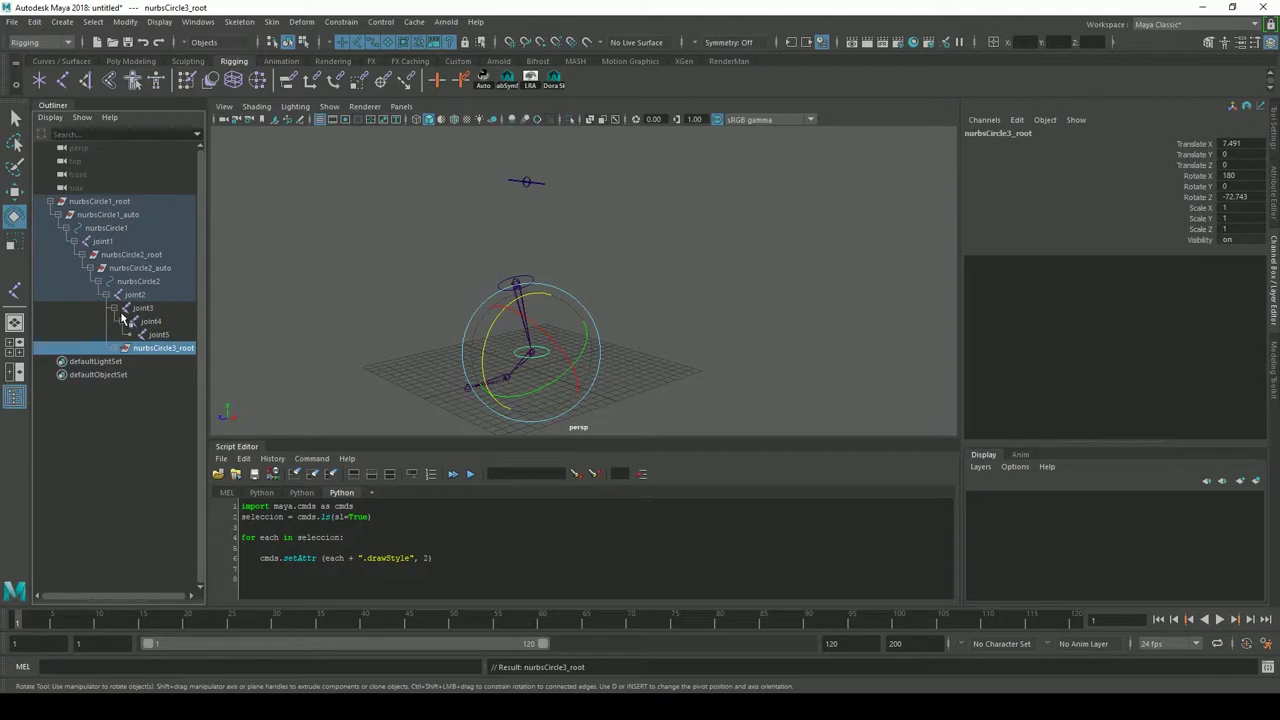
left_click(115, 348)
left_click(145, 310)
middle_click_drag(145, 310, 158, 374)
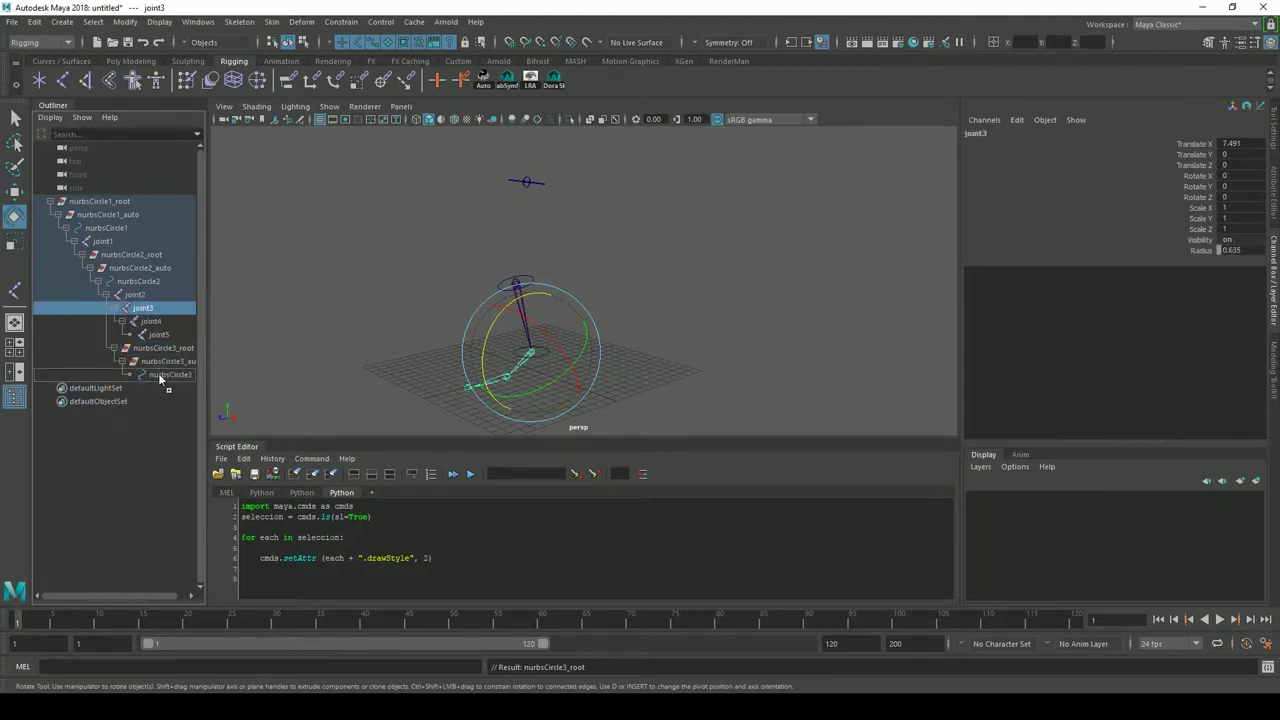
left_click(703, 229)
left_click(500, 200)
left_click_drag(500, 200, 495, 245)
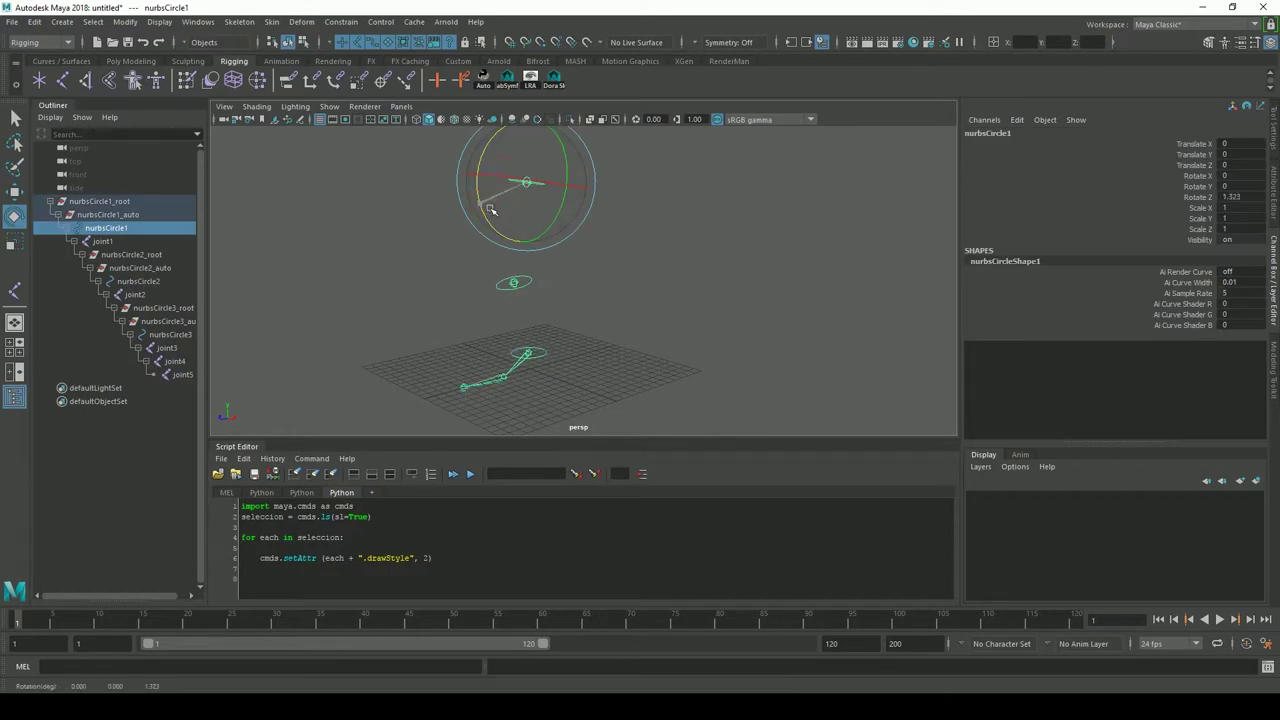
key("ctrl+z")
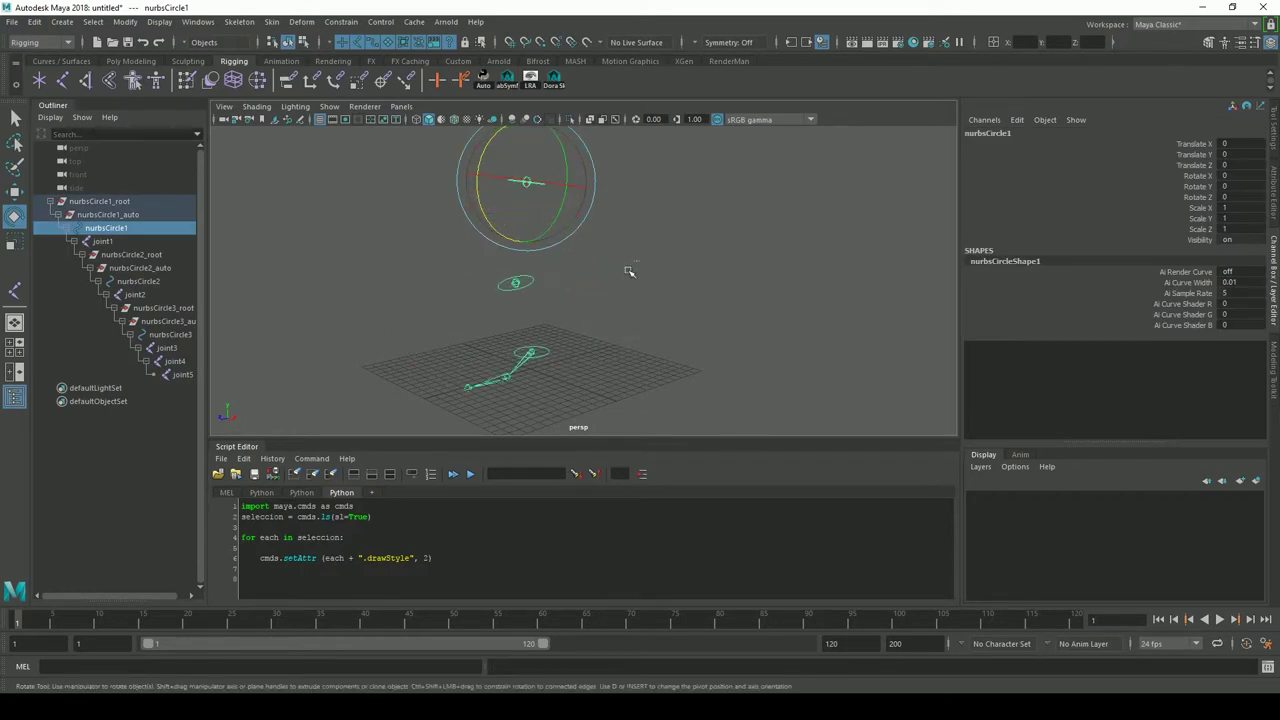
left_click(610, 272)
left_click(531, 277)
left_click_drag(485, 268, 514, 290)
left_click(640, 238)
mouse_move(643, 232)
left_mouse_down("alt")
mouse_move(700, 234)
mouse_move(555, 304)
left_mouse_up("alt")
left_click(531, 299)
left_click(757, 281)
left_click(14, 190)
left_click_drag(646, 255, 694, 246, "alt")
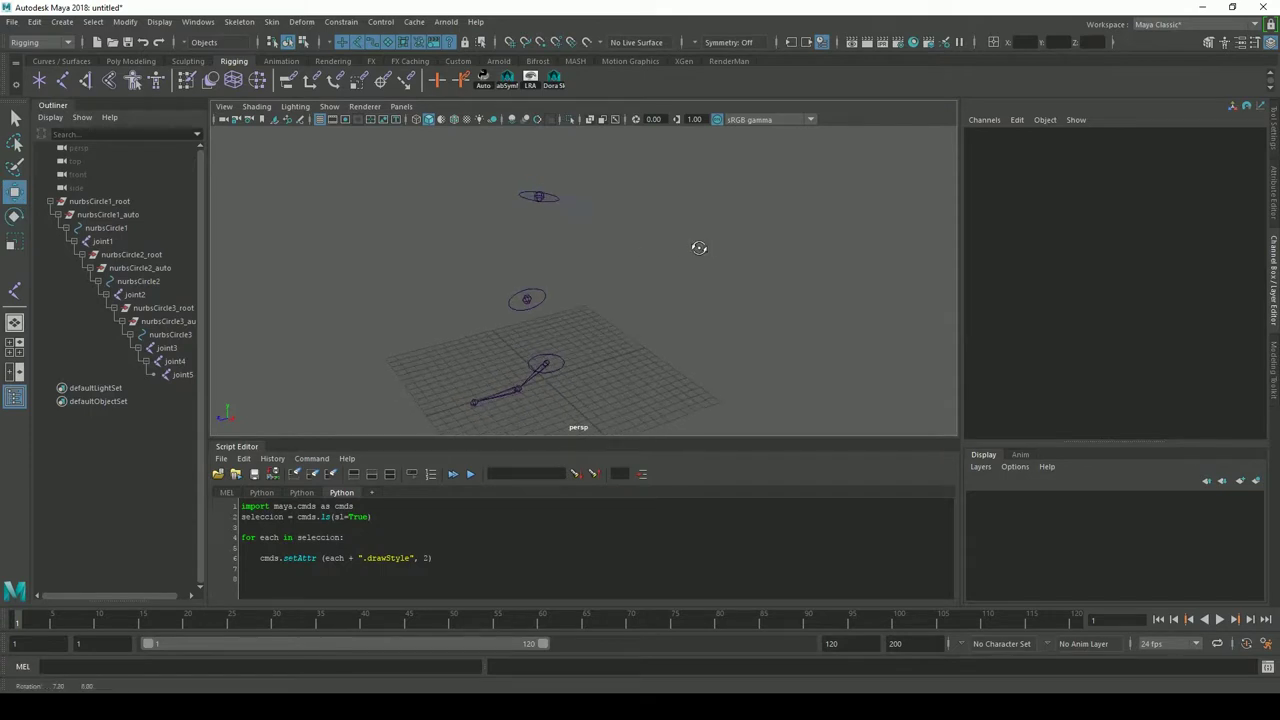
Toggle joint1's chain hidden and shown with H, then view joint1's attributes with Draw Style Bone
left_click(552, 211)
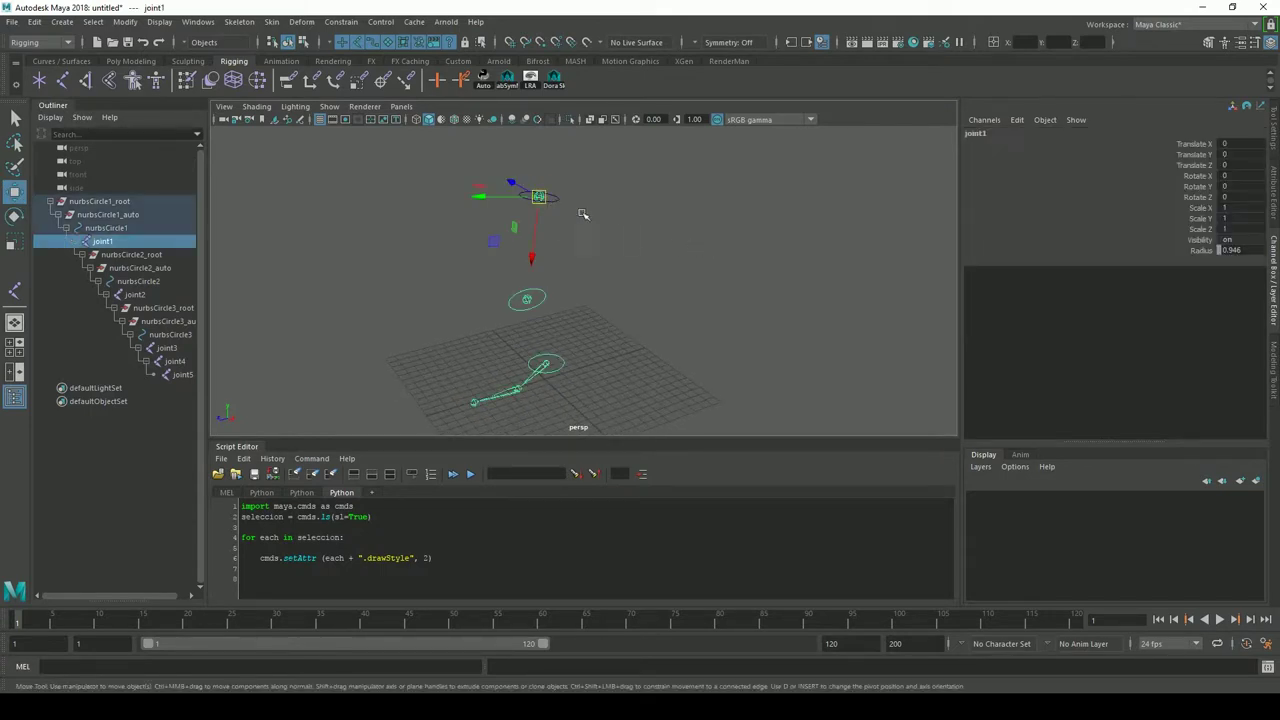
key("h")
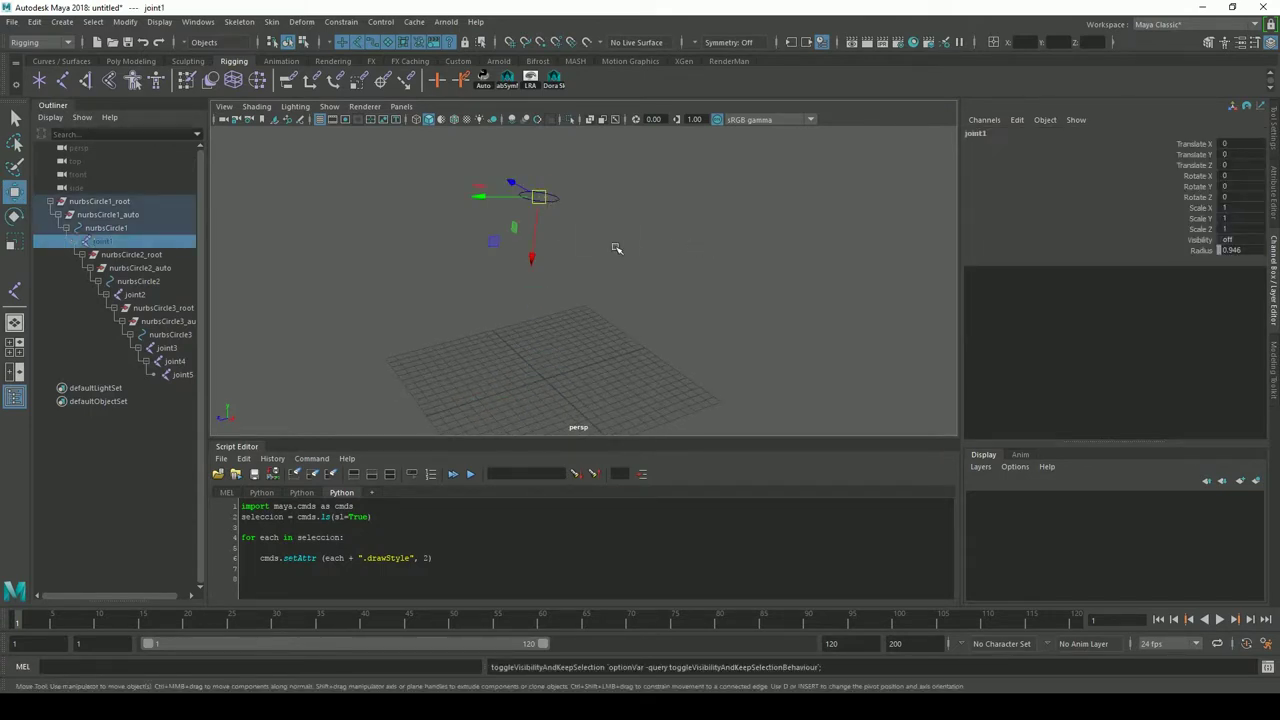
key("h")
key("h")
key("h")
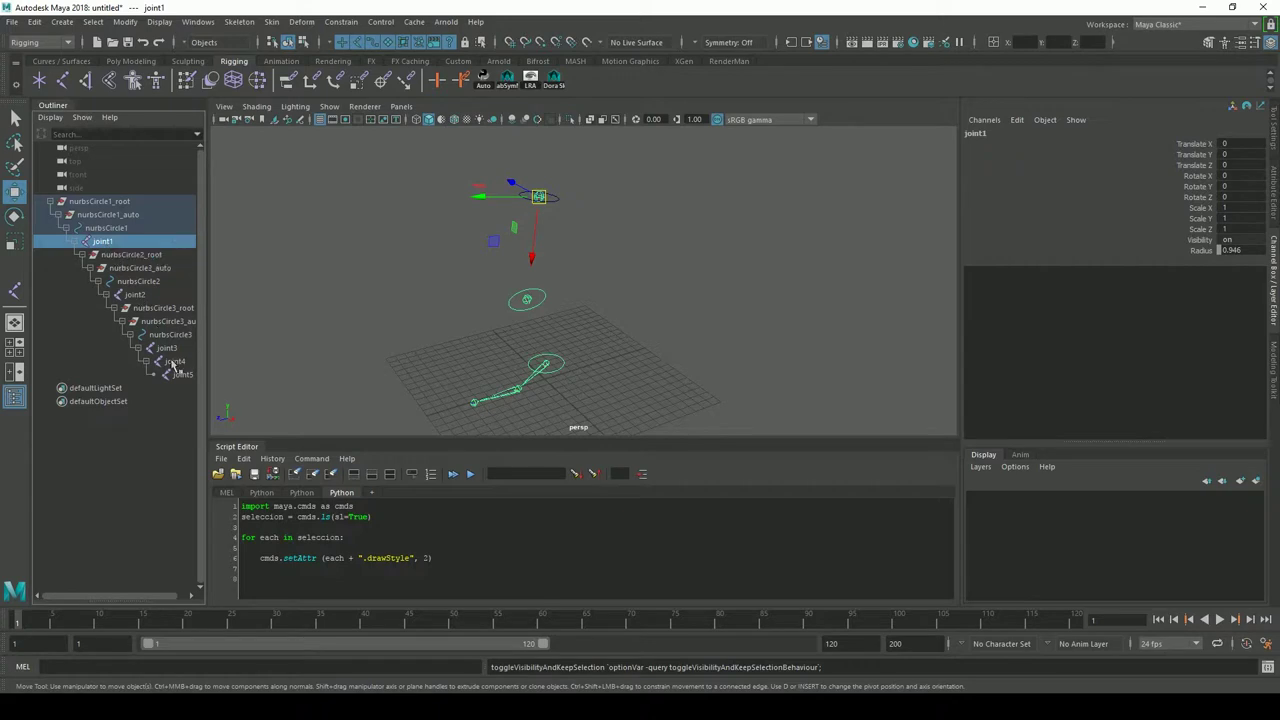
key("h")
key("h")
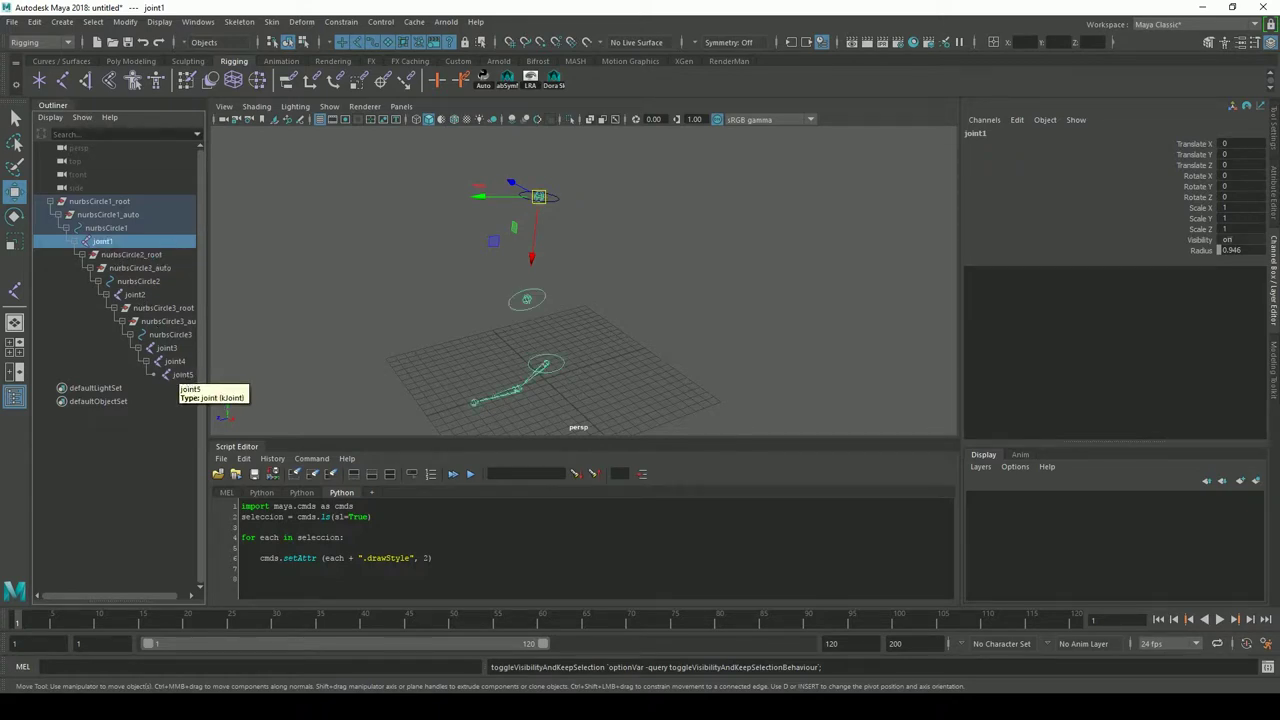
left_click(551, 206)
left_click(549, 205)
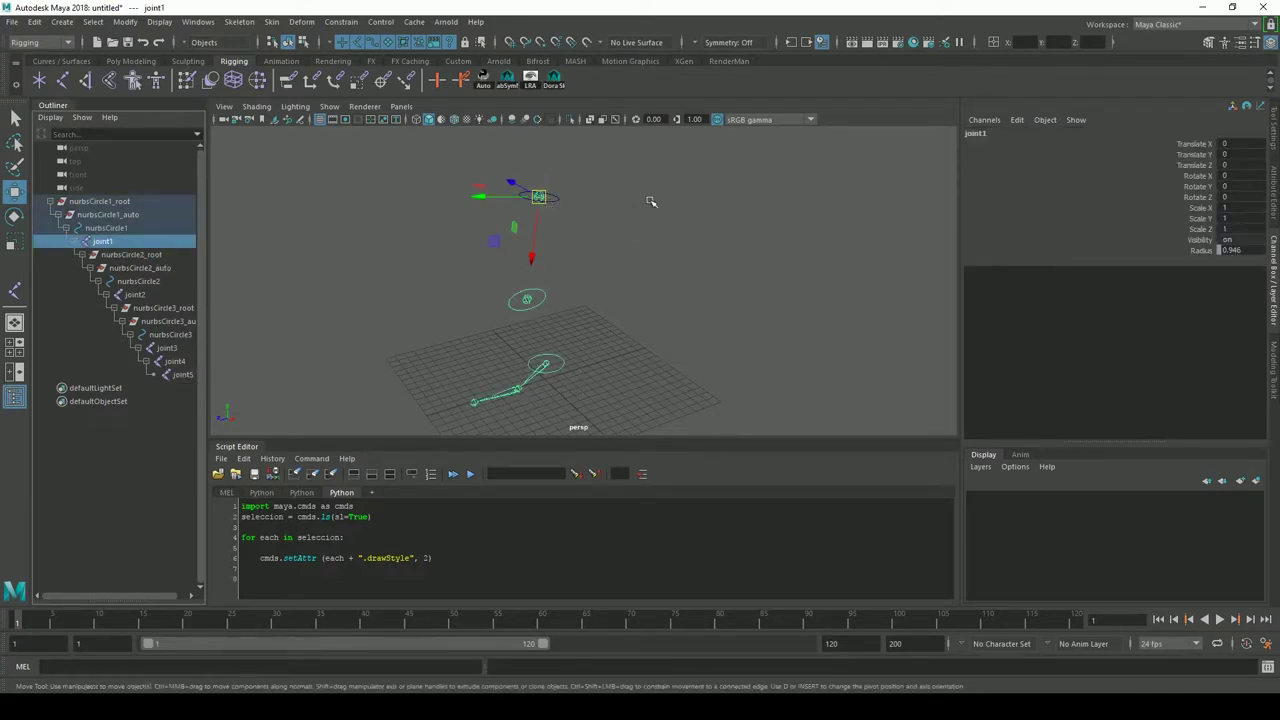
left_click(1275, 182)
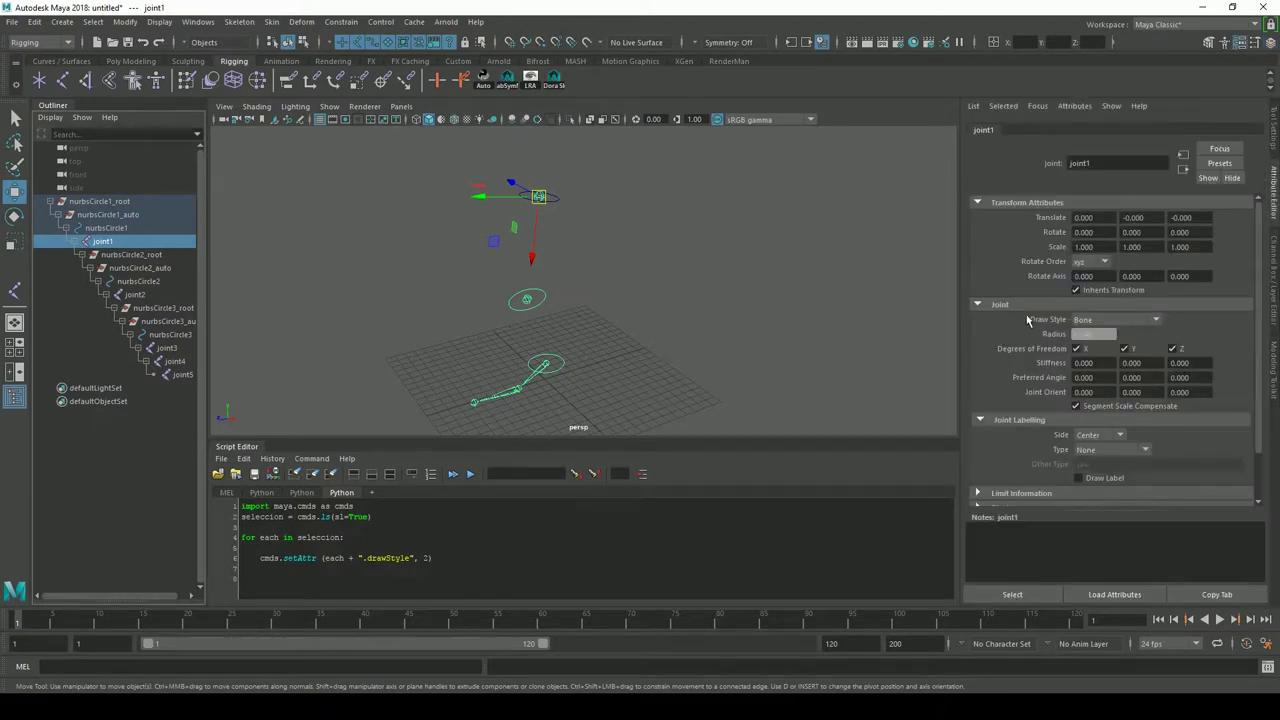
left_click(1149, 321)
left_click(1090, 363)
left_click(730, 272)
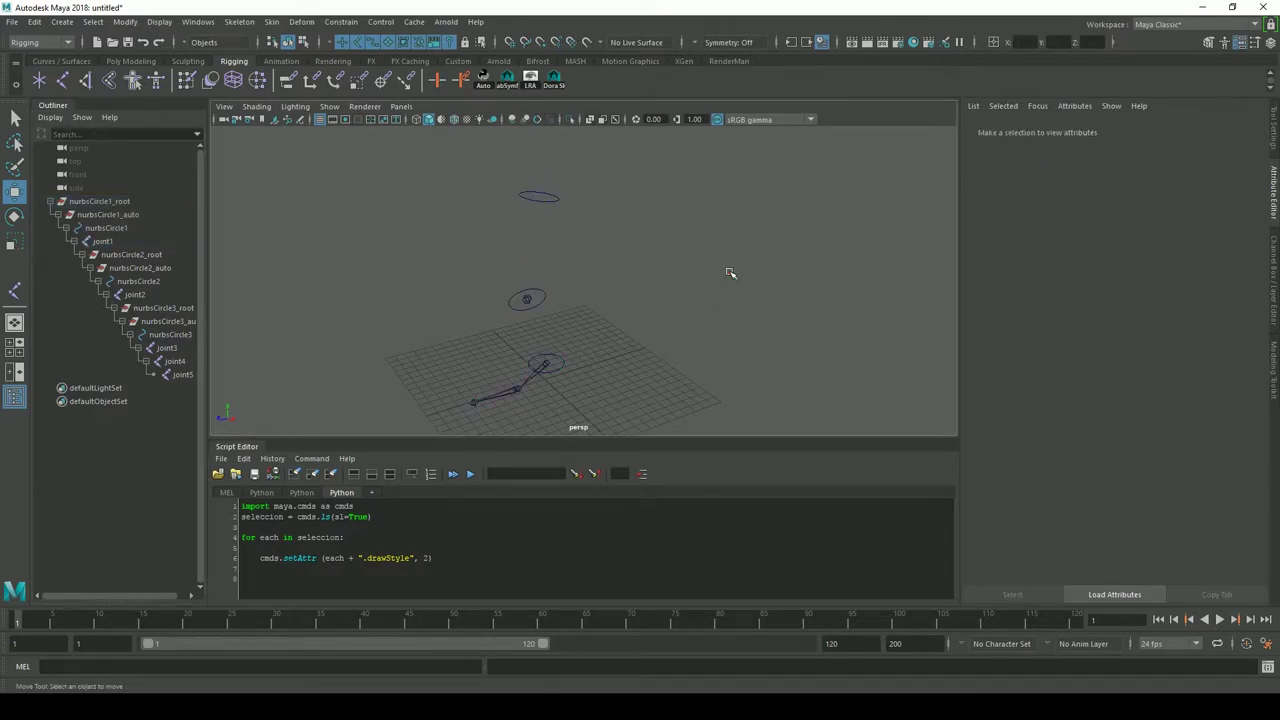
left_click(105, 241)
left_click(1140, 324)
left_click(1115, 333)
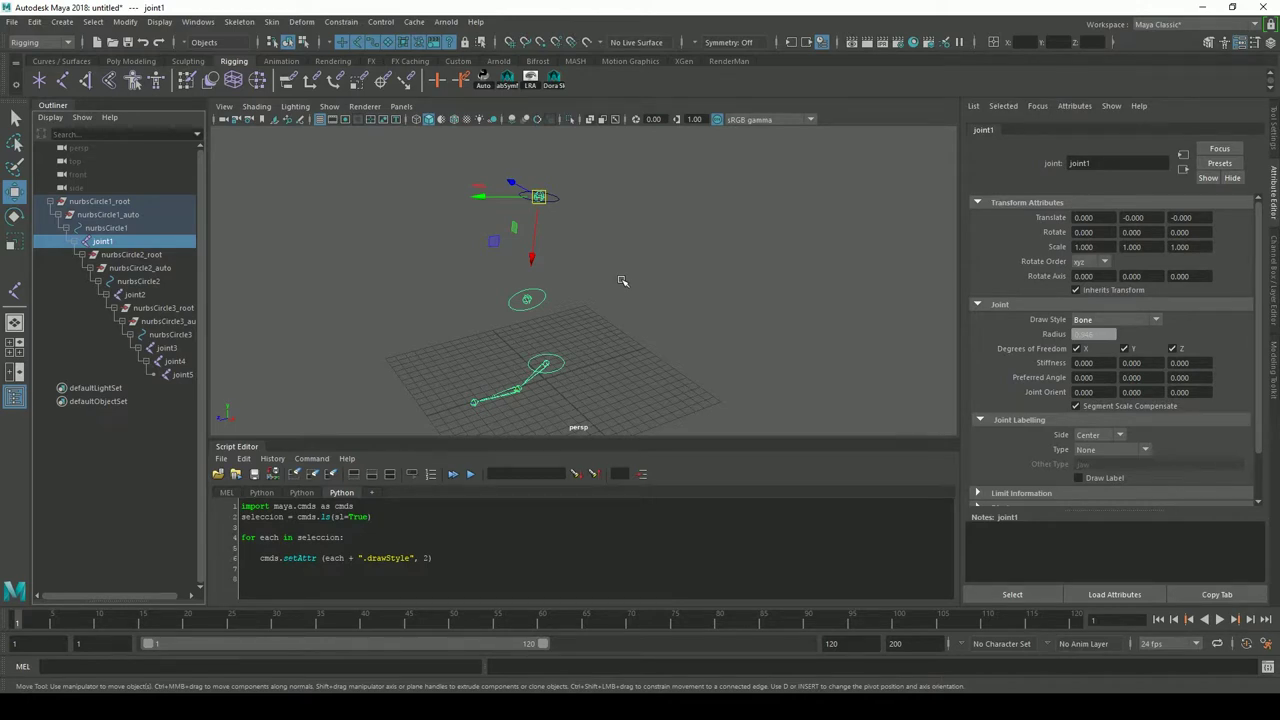
key("q")
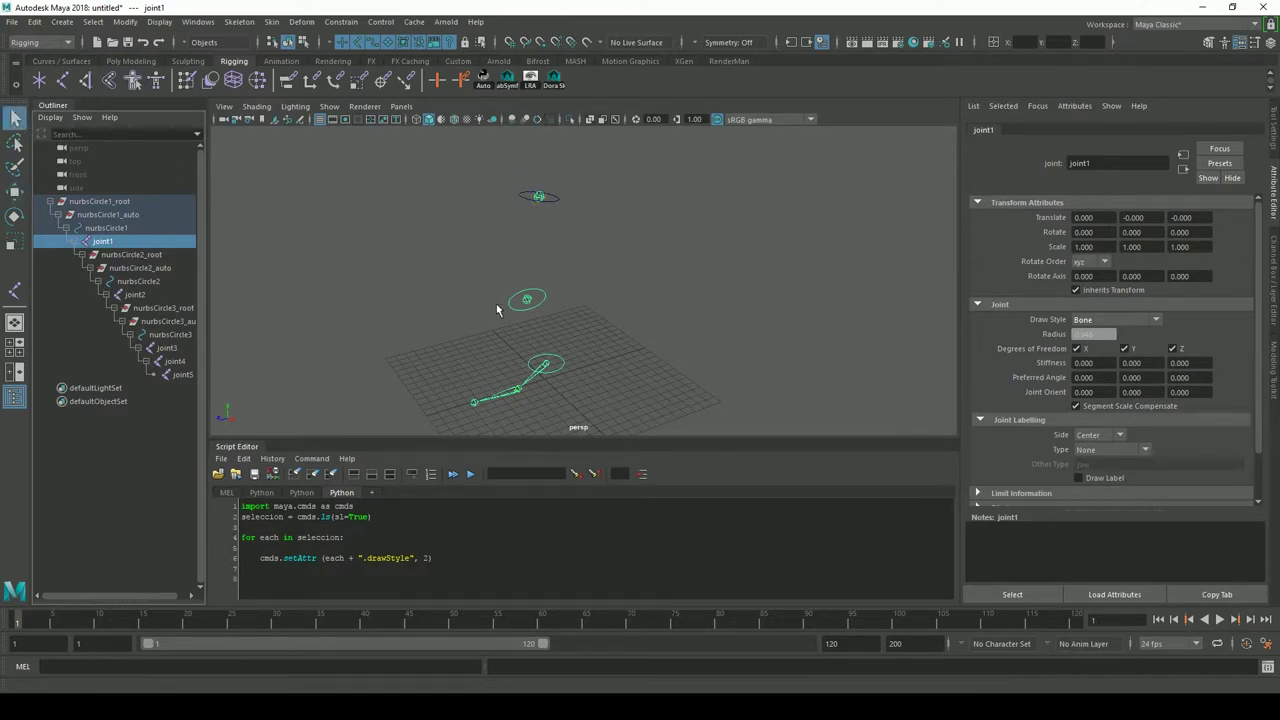
left_click(527, 300, "shift")
left_click(548, 384, "shift")
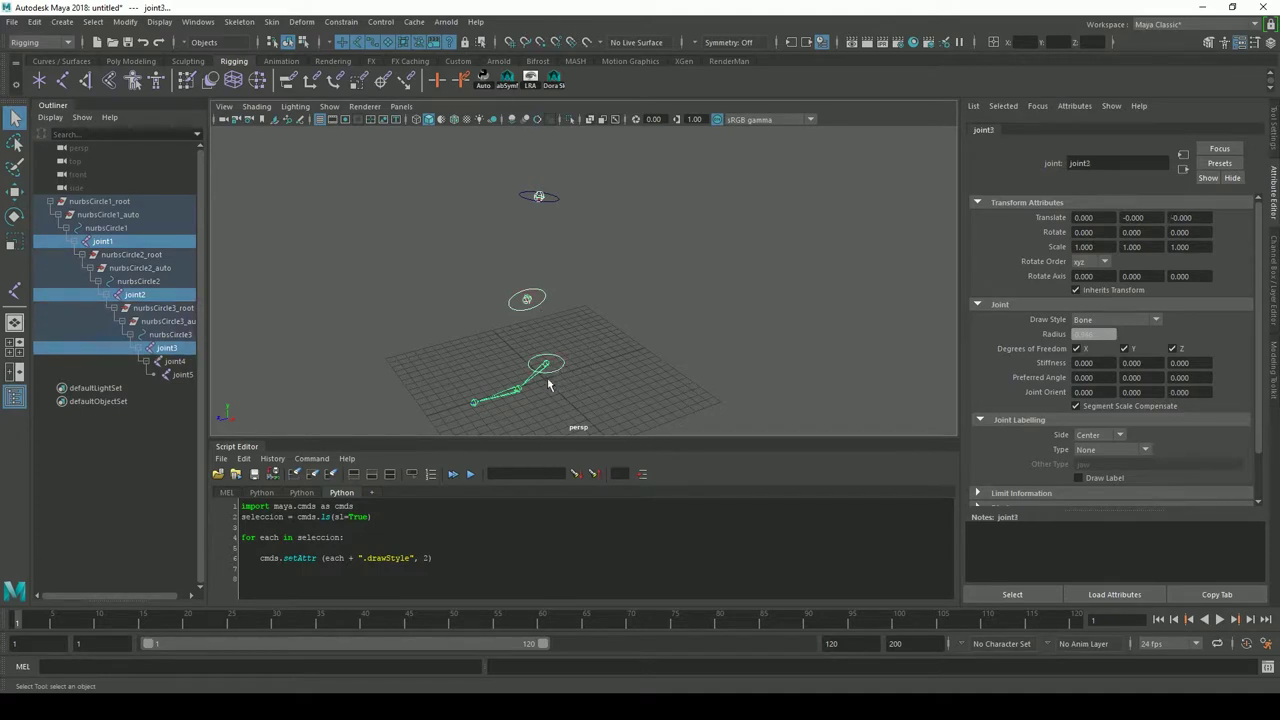
left_click(520, 398, "shift")
left_click(1115, 319)
left_click(1115, 363)
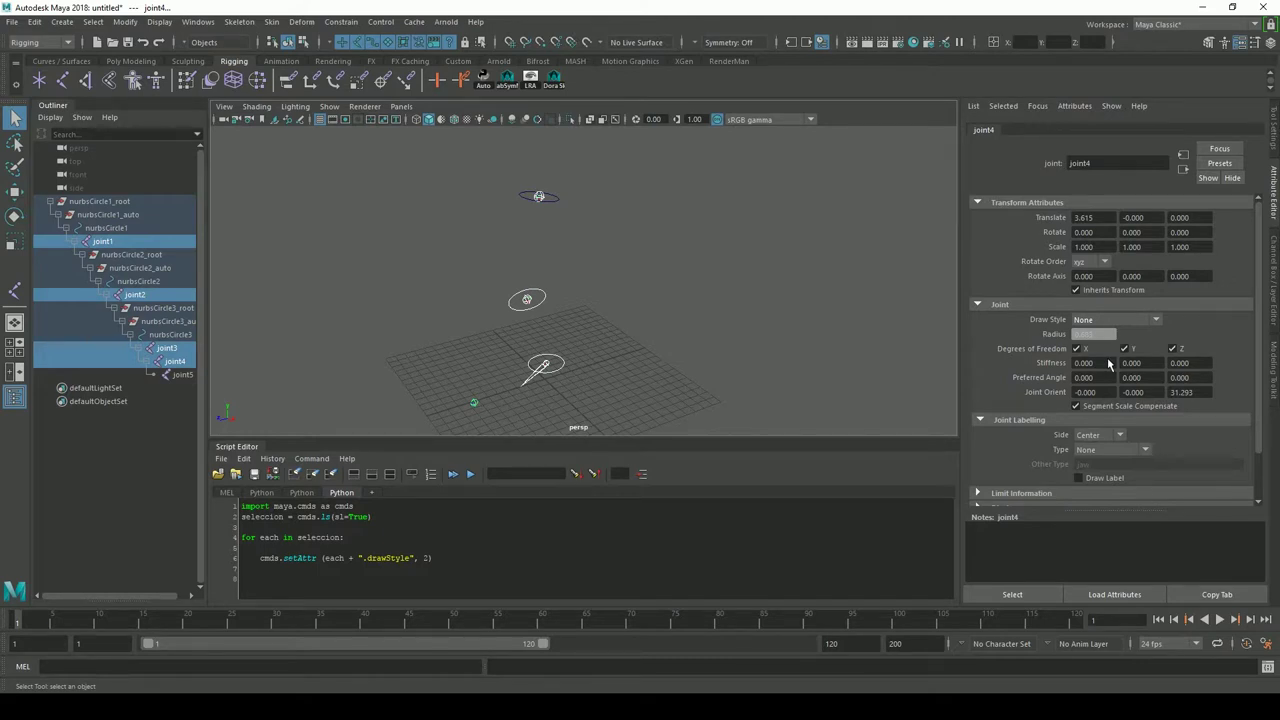
key("ctrl+z")
left_click(681, 336)
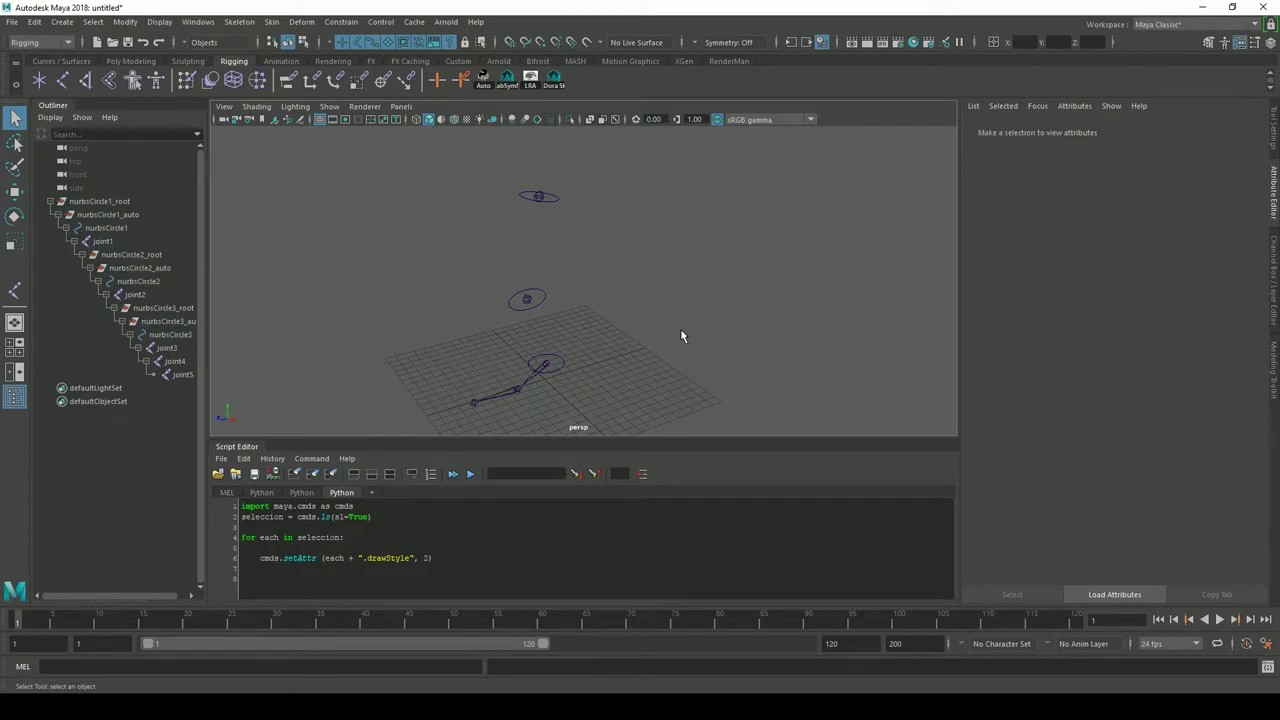
Add a '###############' separator line and an empty line at the script's top
left_click_drag(494, 441, 494, 366)
left_click(461, 486)
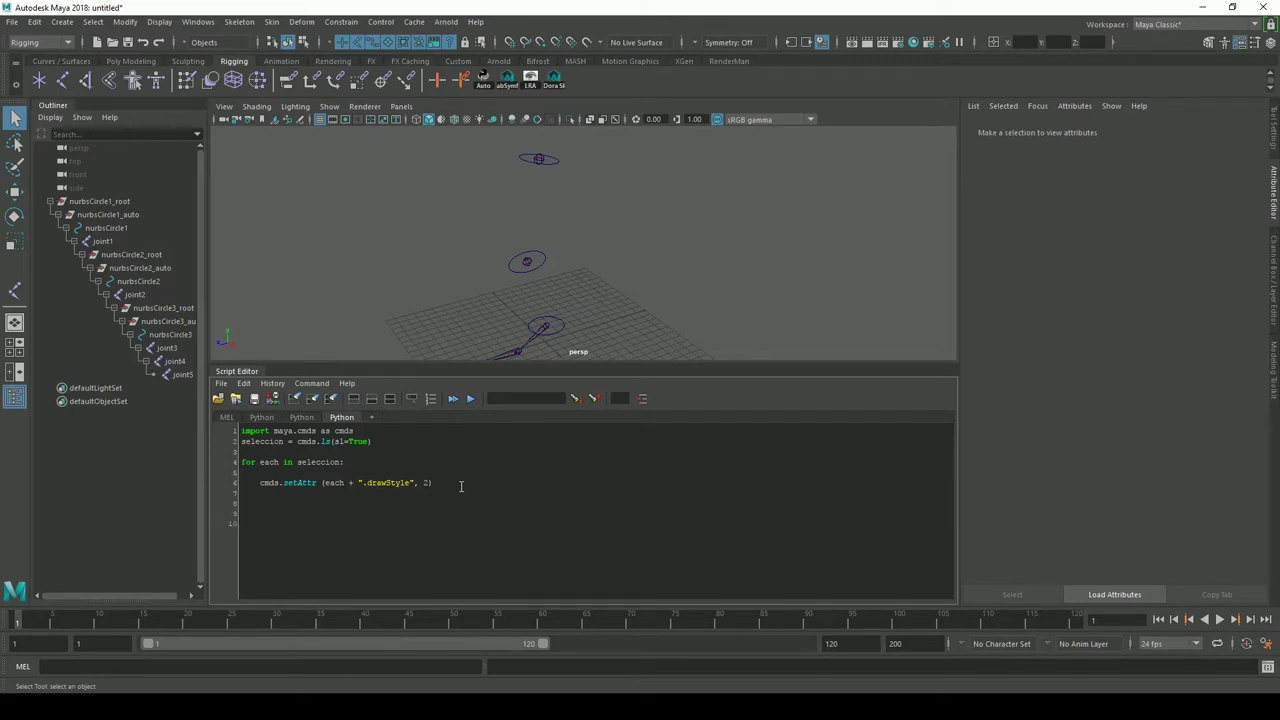
key("Return")
key("Return")
type("###############")
left_click_drag(421, 483, 236, 431)
key("ctrl+c")
left_click(301, 452)
left_click(242, 431)
key("Return")
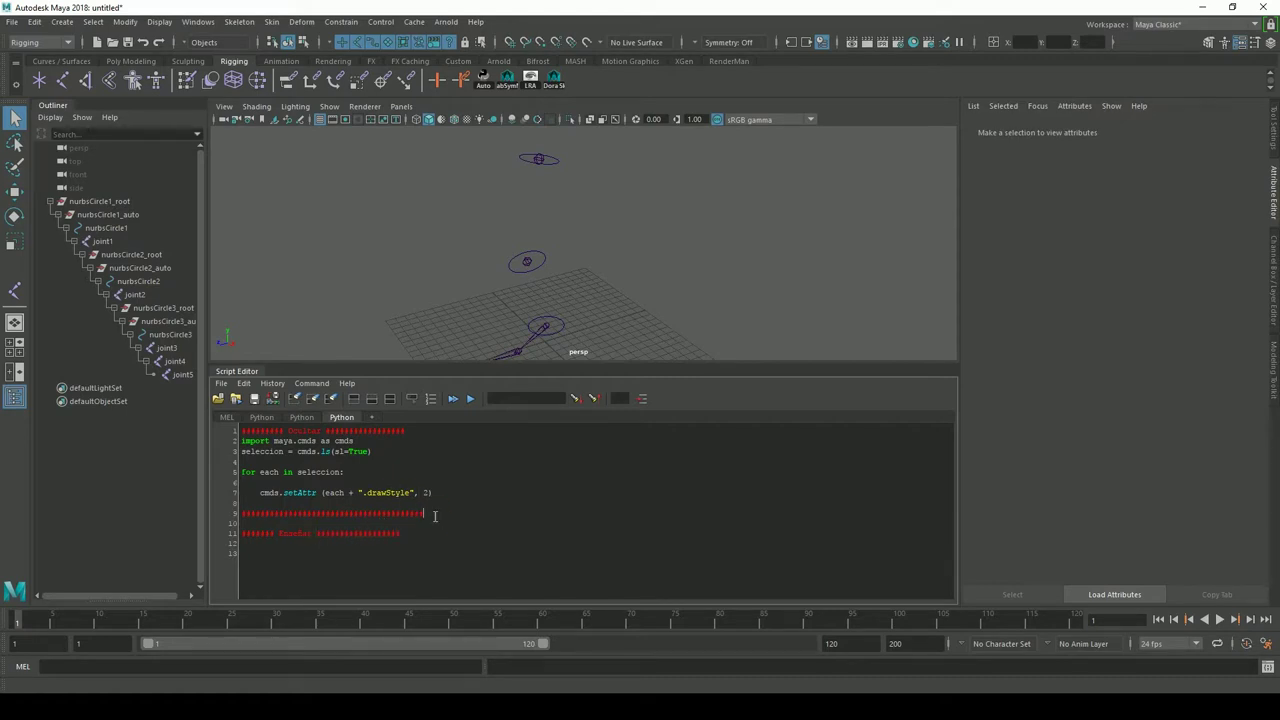
Copy the import, selection and loop code and paste it under the Enseñar header
key("shift+Home")
left_click(292, 560)
left_click_drag(430, 493, 242, 441)
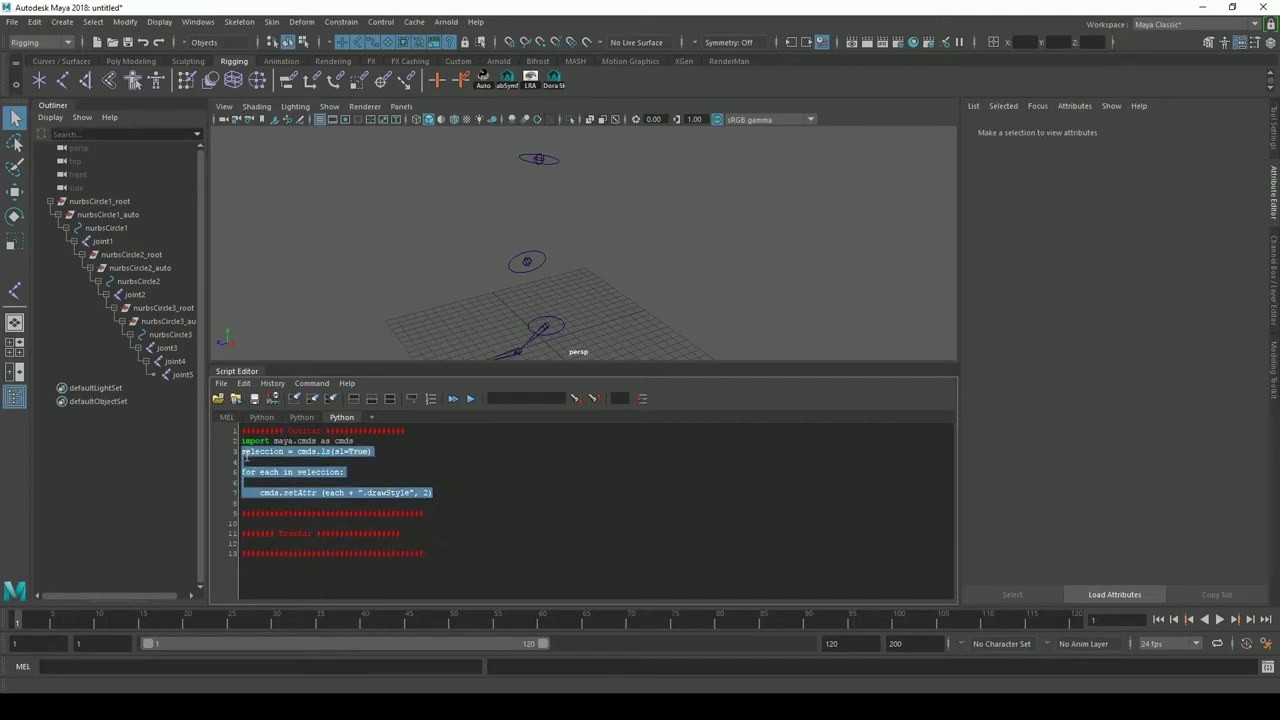
left_click(270, 545)
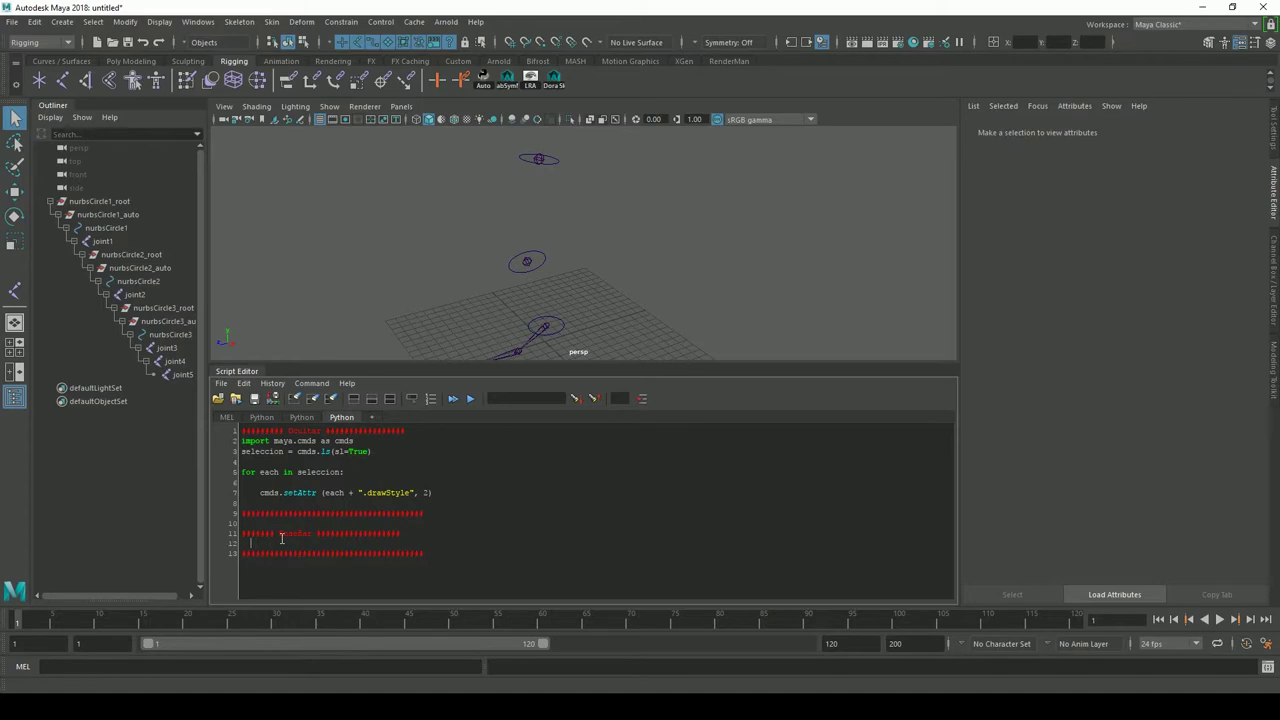
key("ctrl+v")
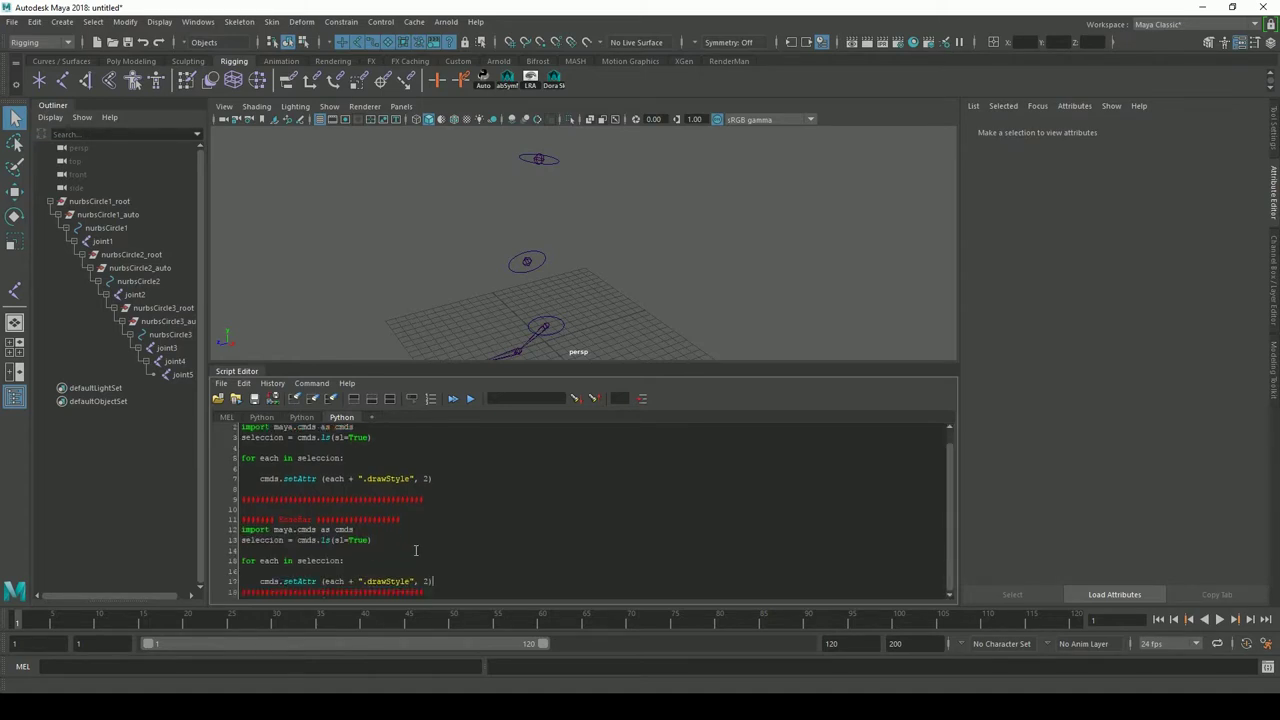
Change the copied drawStyle value from 2 to 0 and add a blank line before the Enseñar block
left_click_drag(483, 366, 475, 301)
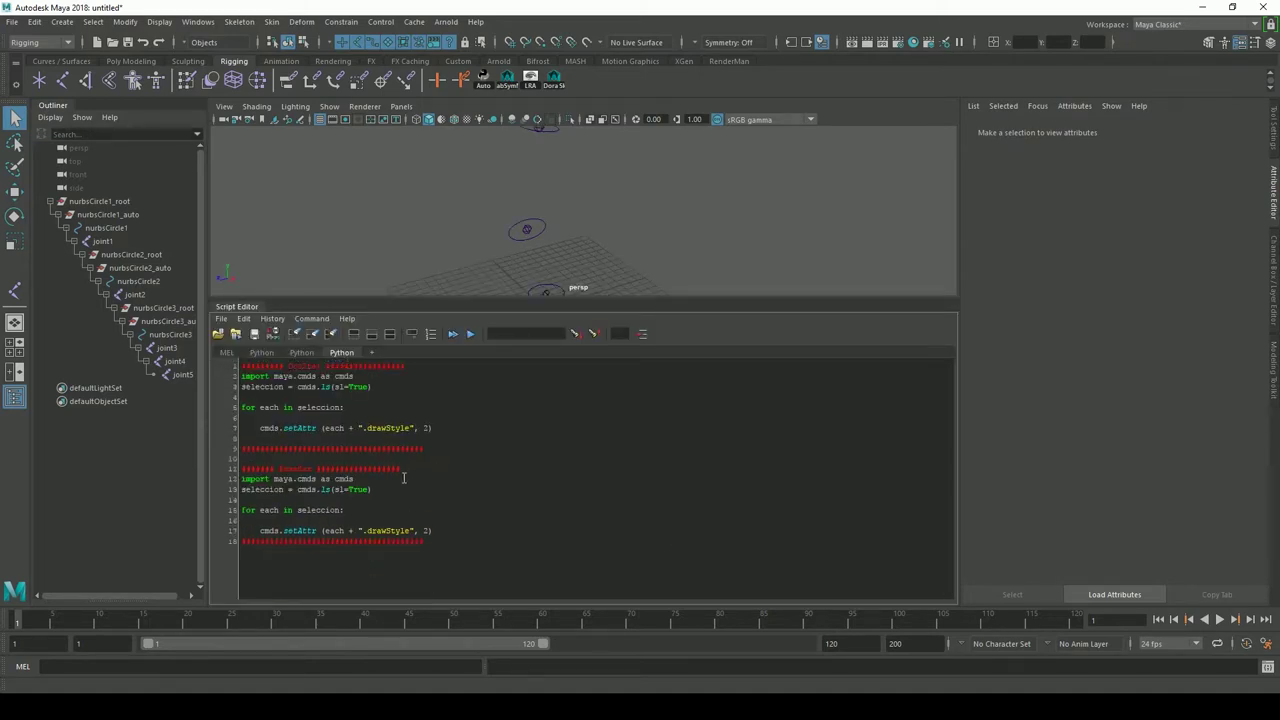
double_click(428, 530)
type("0")
left_click(438, 457)
key("Return")
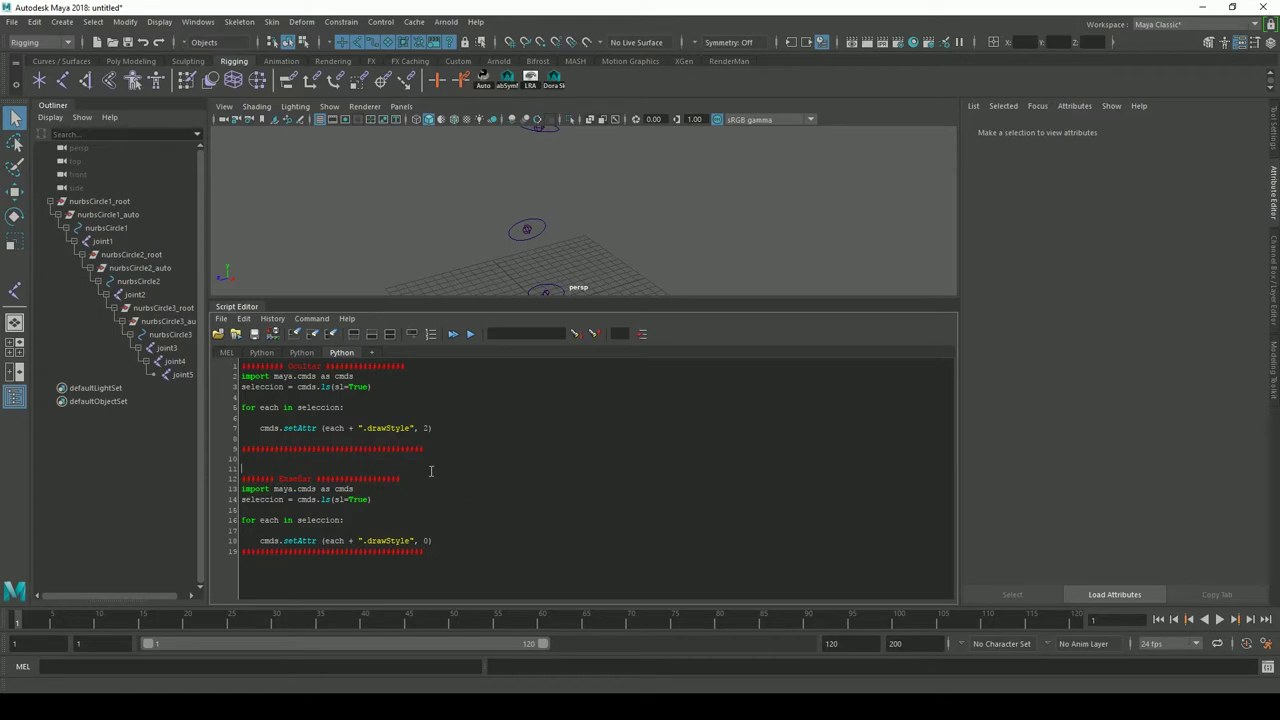
Drag the Ocultar and Enseñar code blocks onto the Rigging shelf as two buttons
left_click_drag(432, 428, 241, 376)
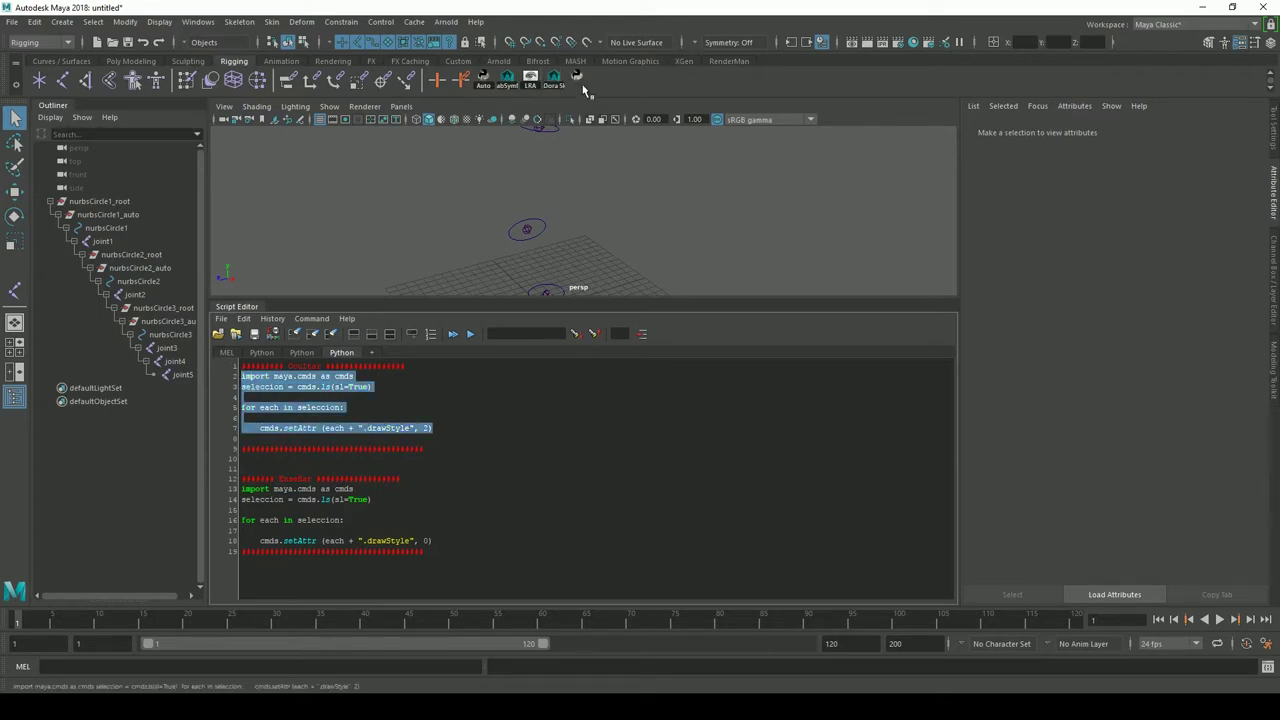
mouse_move(436, 541)
left_mouse_down()
mouse_move(246, 503)
mouse_move(243, 488)
left_mouse_up()
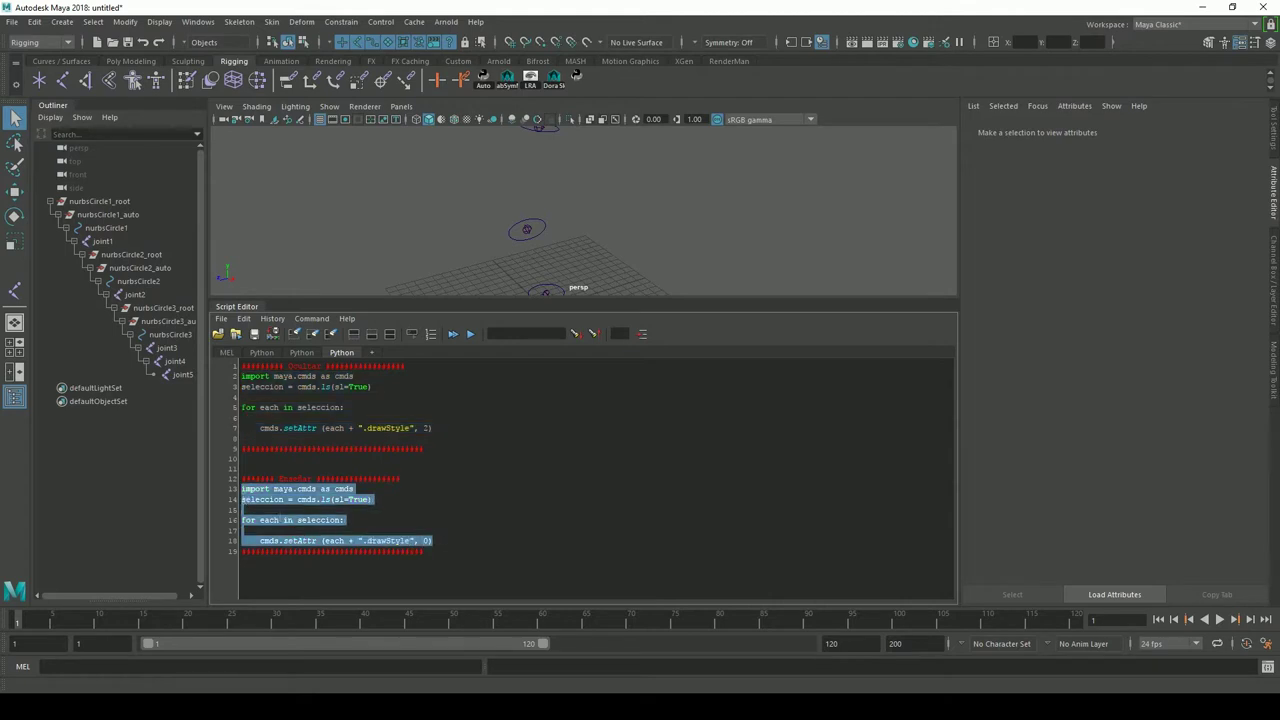
middle_click_drag(591, 90, 593, 86)
Set the first new shelf button's icon label to Ocultar
right_click(583, 82)
left_click(605, 93)
left_click(456, 203)
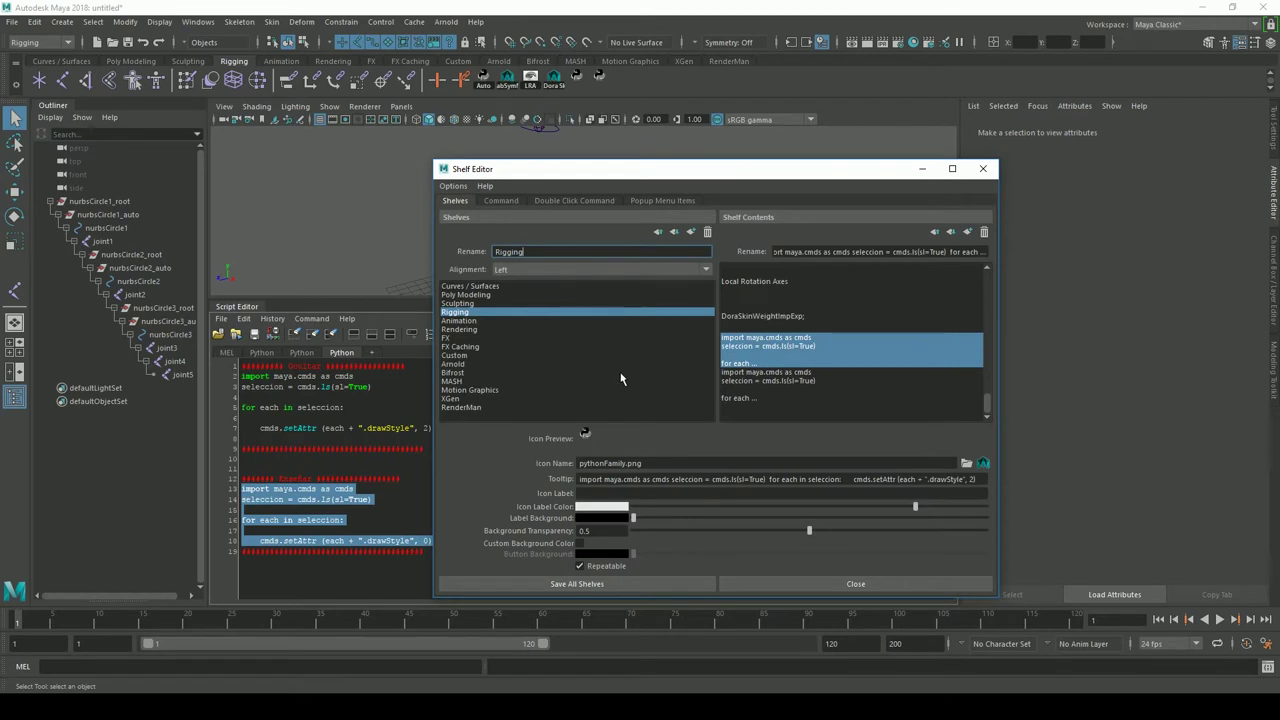
left_click(643, 494)
type("Ocultar")
key("Return")
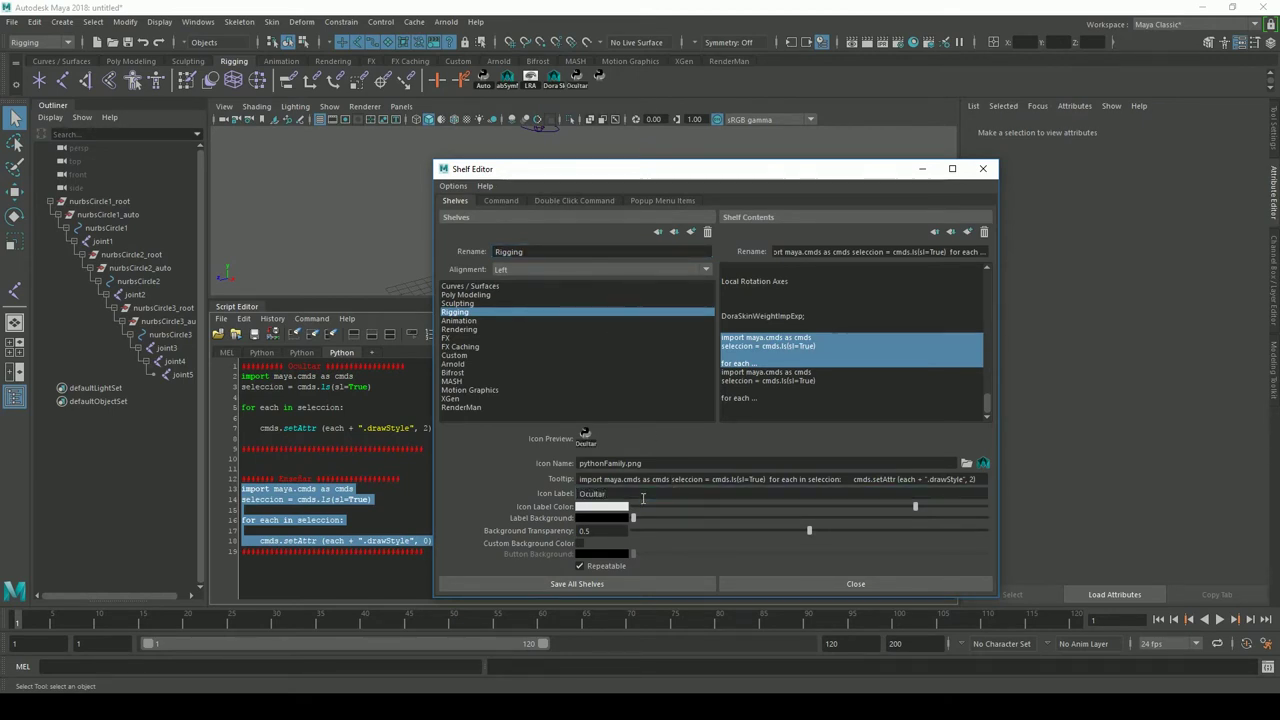
left_click(982, 169)
Label the second button Enseñar and save all shelves
right_click(605, 80)
left_click(628, 97)
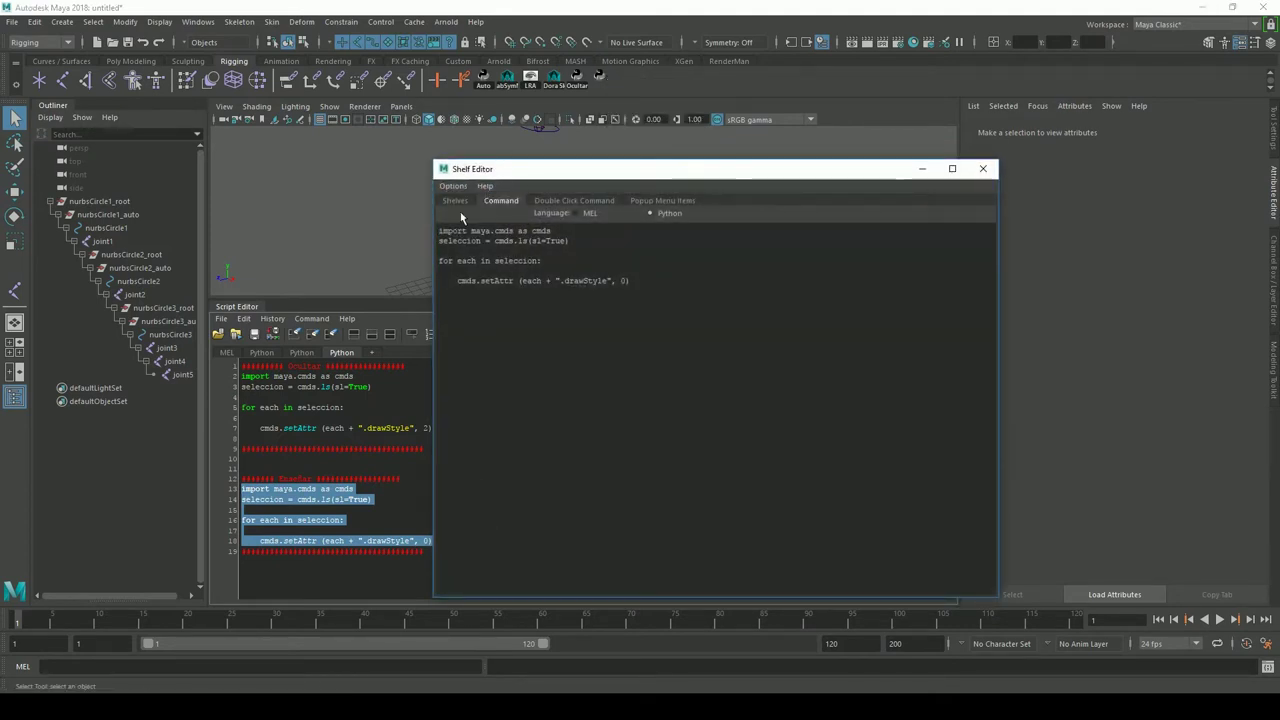
left_click(455, 200)
left_click(598, 494)
type("Enseñar")
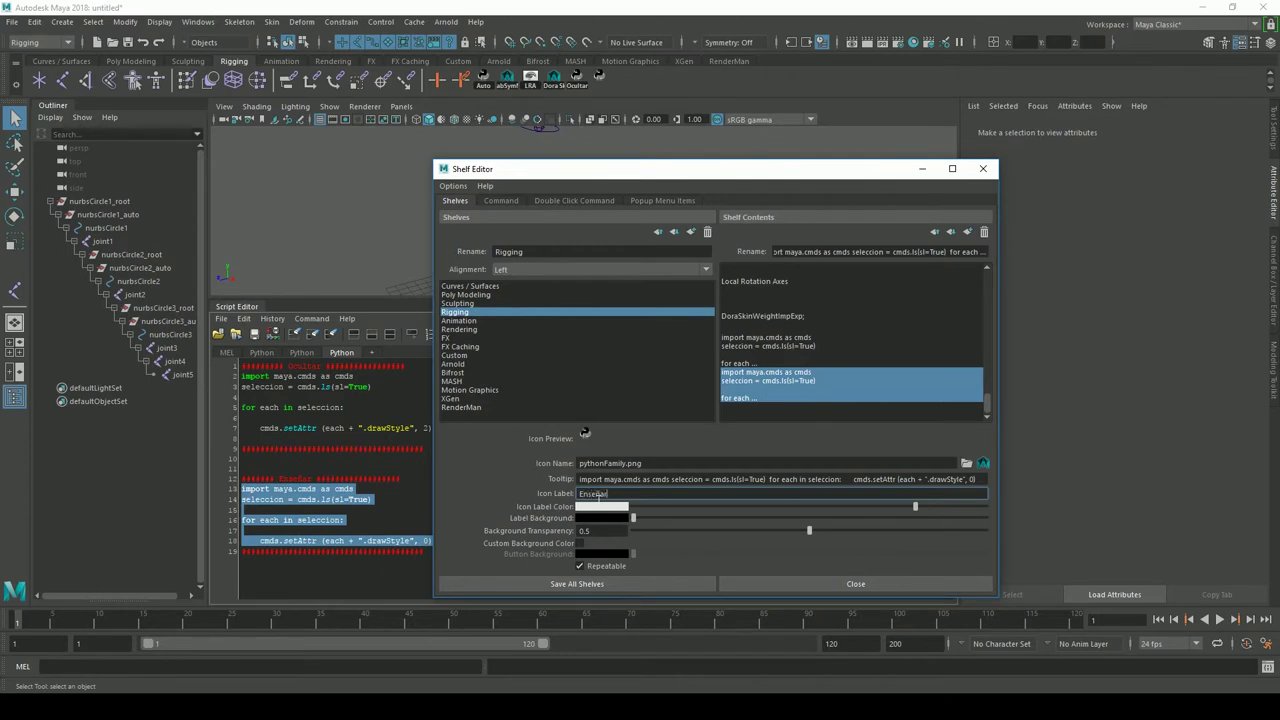
left_click(618, 583)
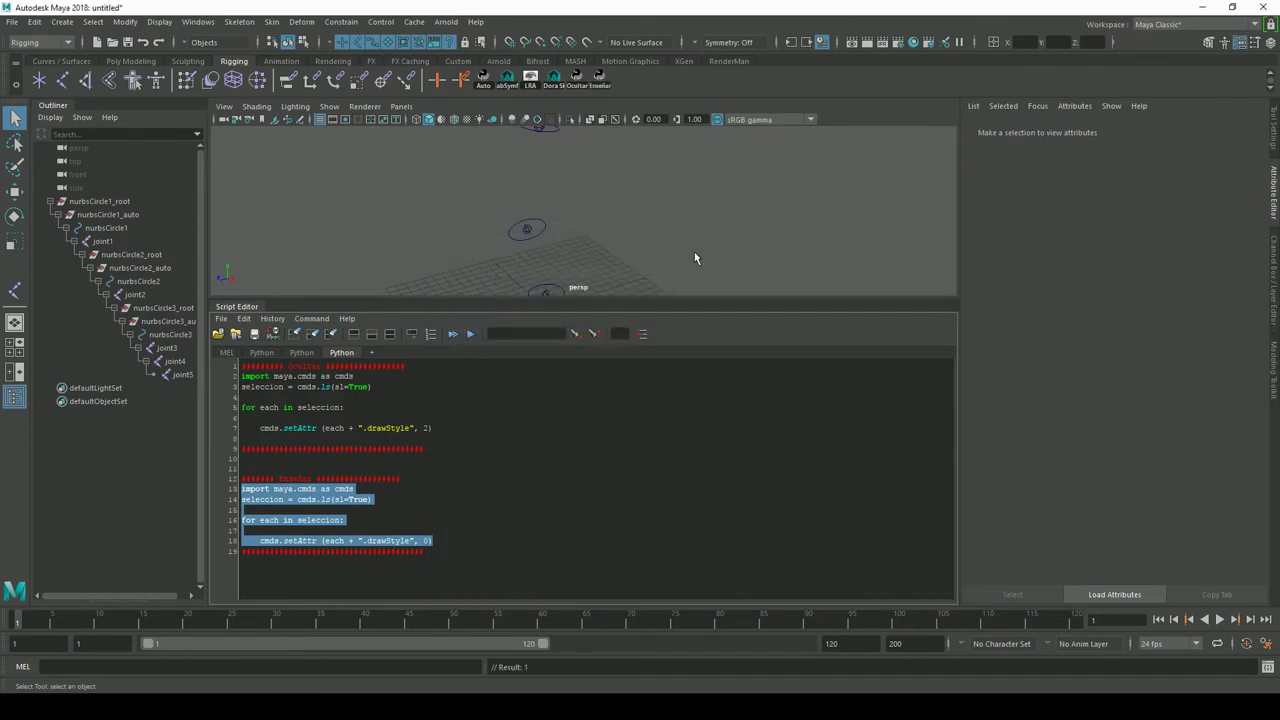
Select joint1 through joint5 and hide them with the Ocultar button
left_click(566, 502)
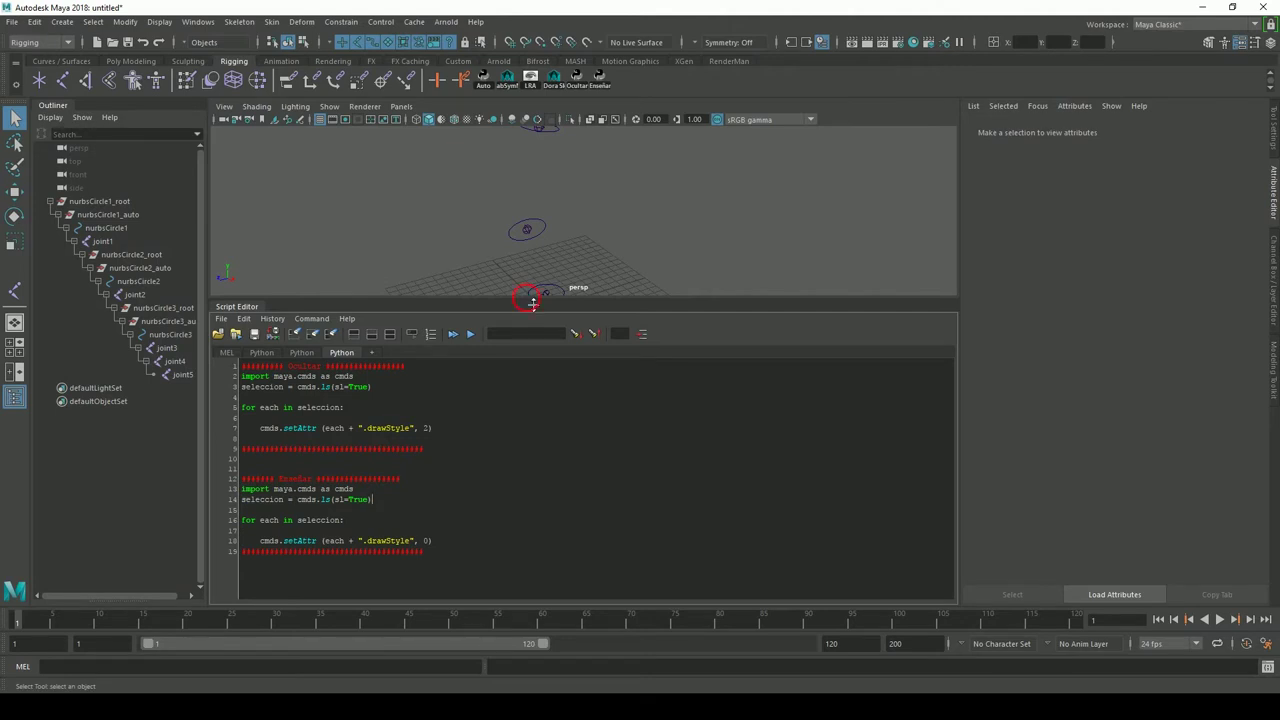
left_click_drag(534, 300, 520, 401)
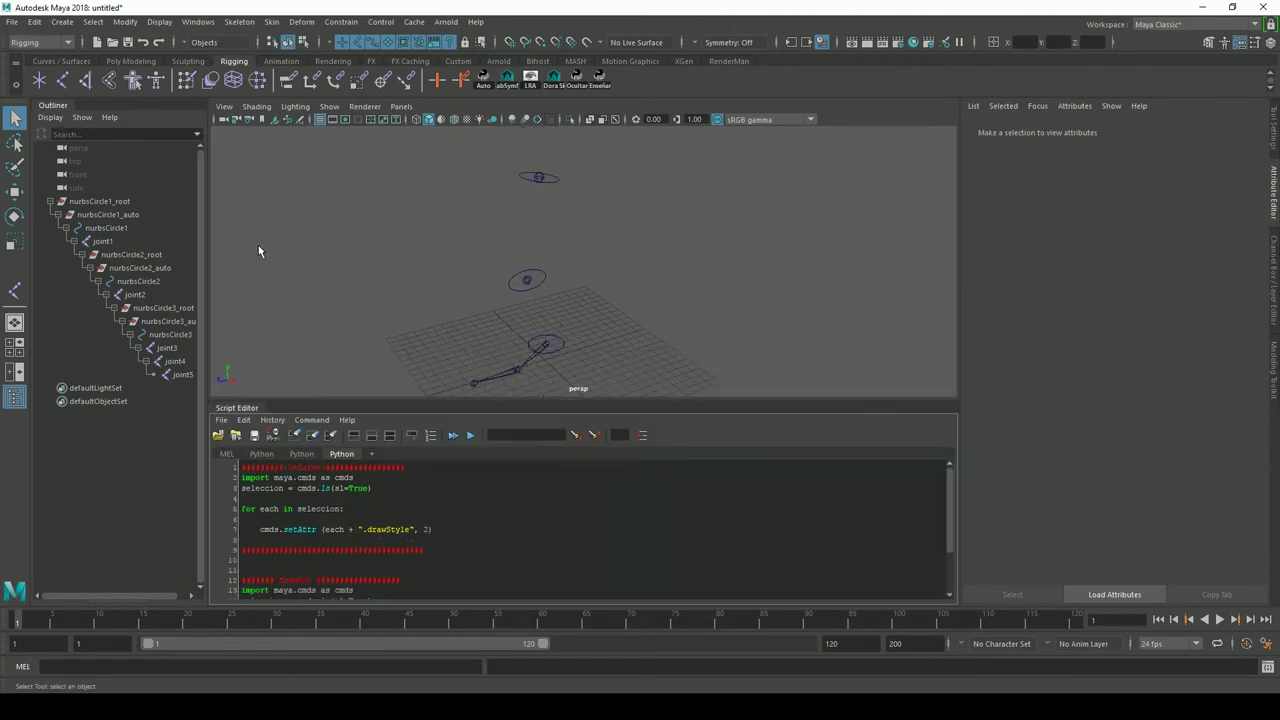
left_click(118, 244)
left_click_drag(207, 275, 219, 278)
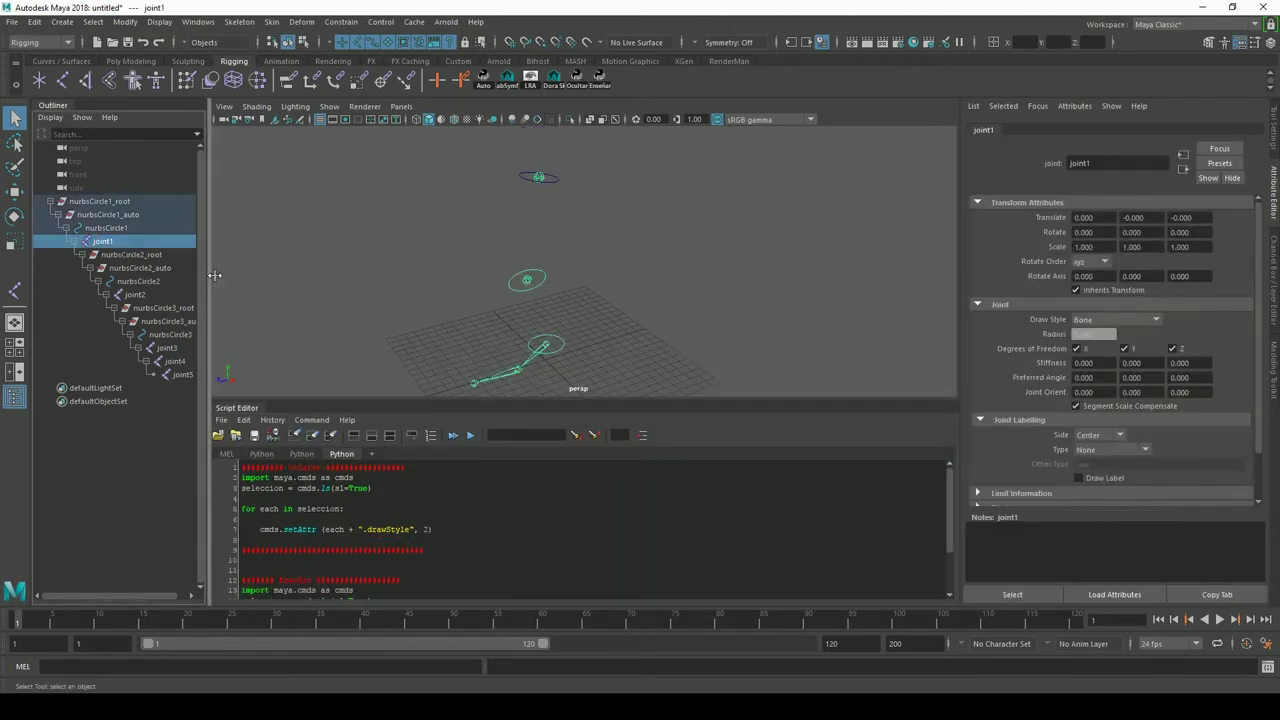
left_click(132, 296, "ctrl")
left_click(166, 348, "ctrl")
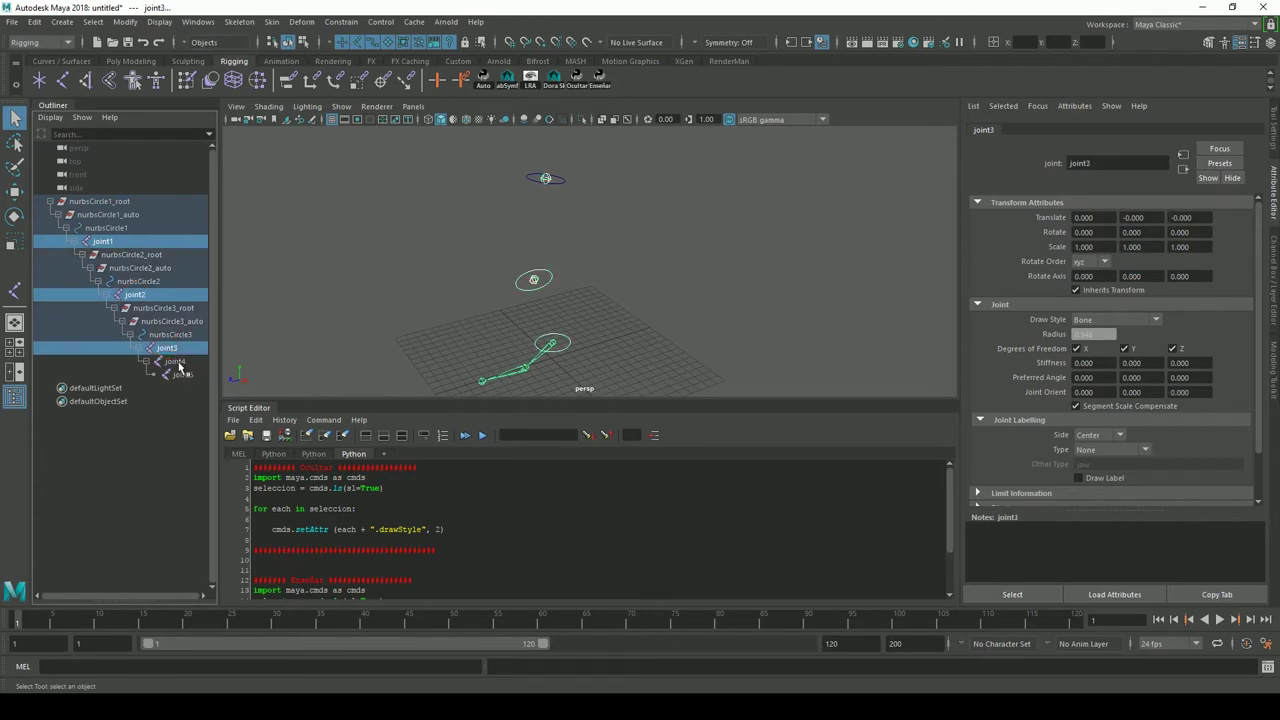
left_click(174, 361, "ctrl")
left_click(182, 375, "ctrl")
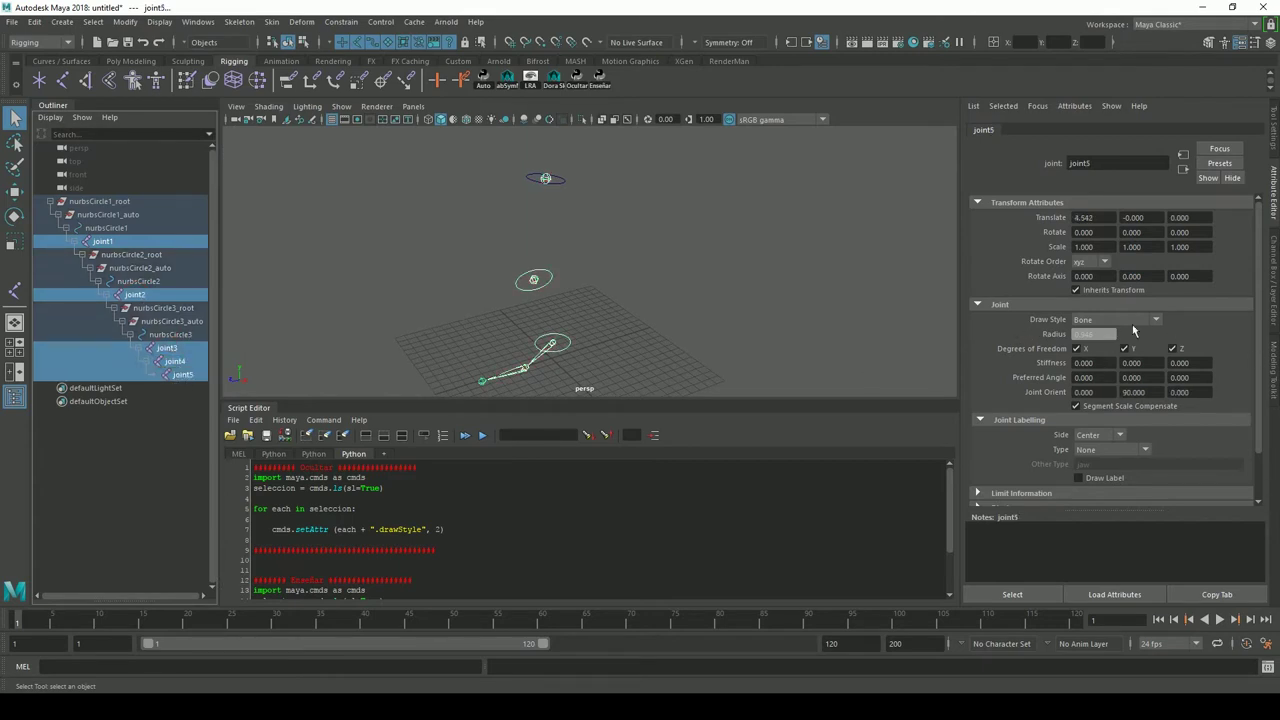
left_click(578, 86)
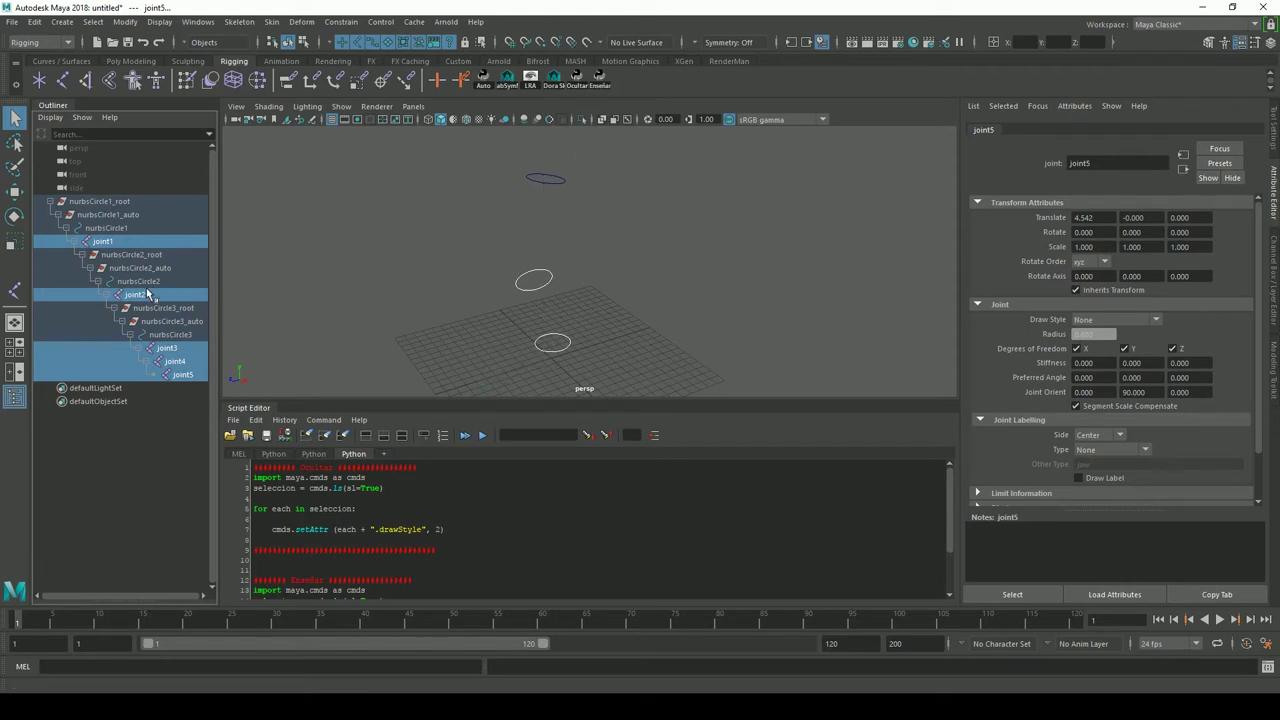
Reselect all five joints and show them again with the Enseñar button
left_click_drag(219, 296, 248, 296)
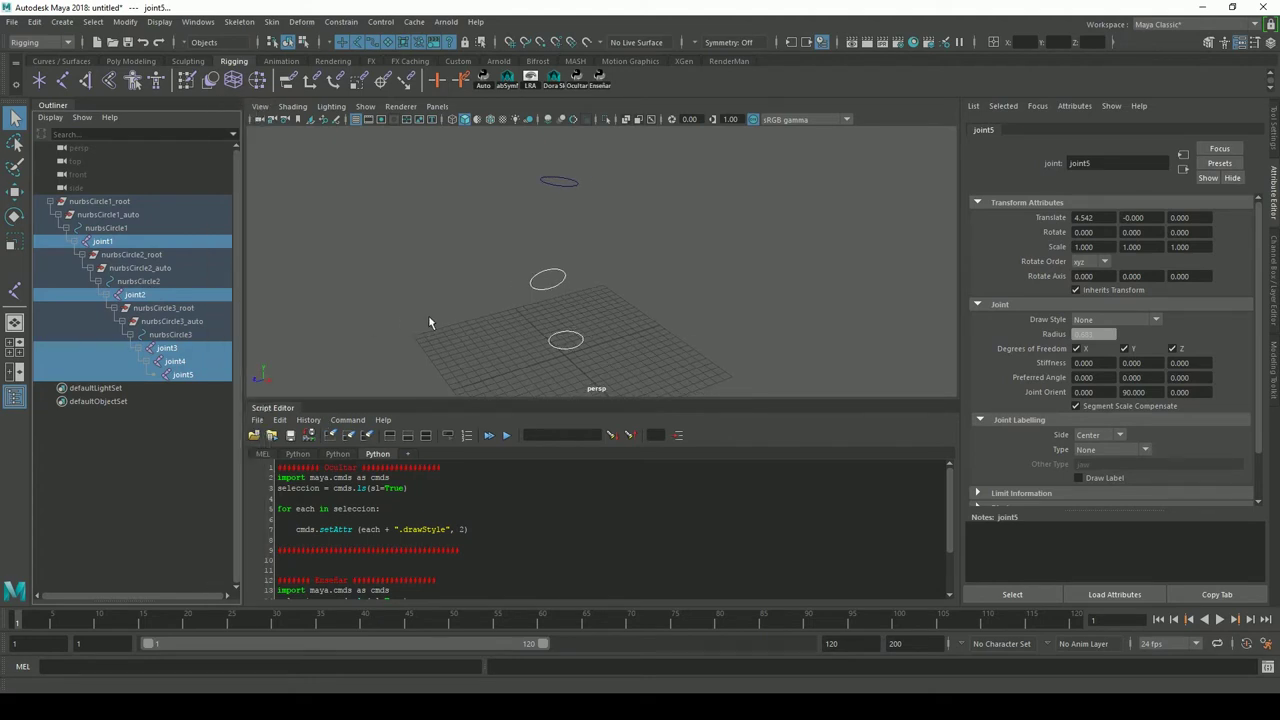
left_click(180, 460)
left_click(183, 374)
left_click(172, 355)
left_click(167, 348, "ctrl")
left_click(134, 295, "ctrl")
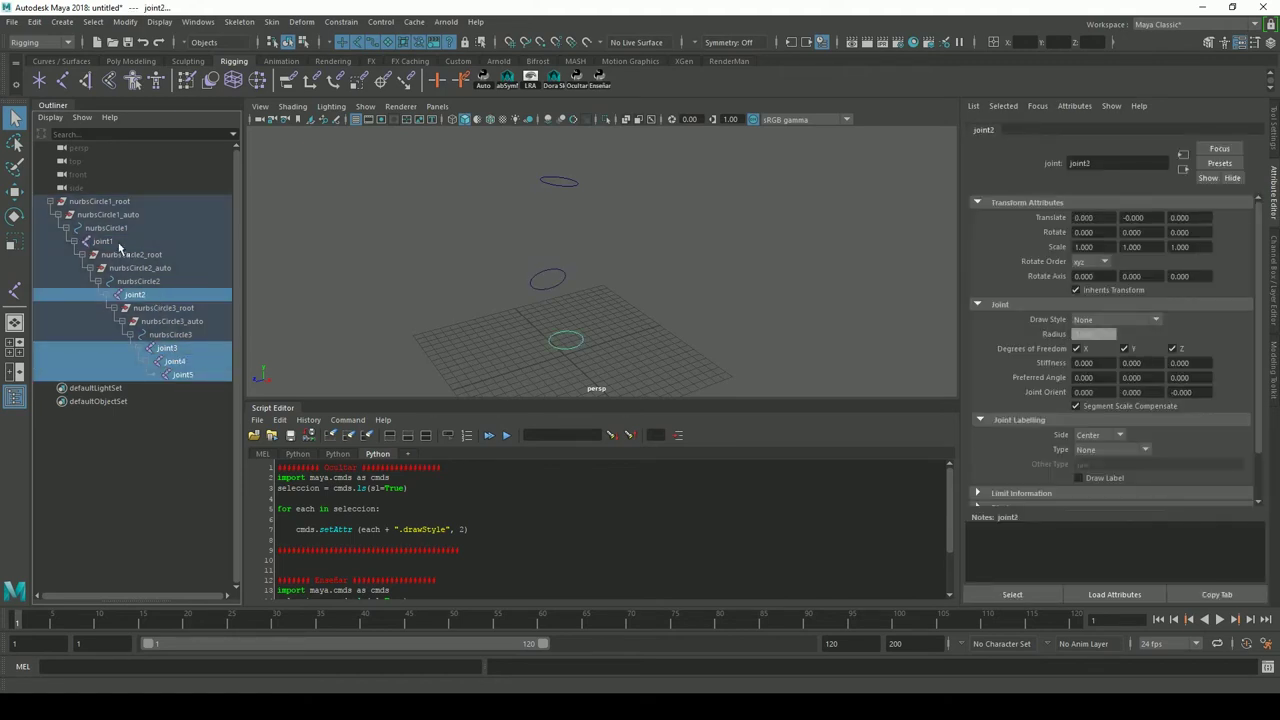
left_click(103, 242, "ctrl")
left_click(606, 86)
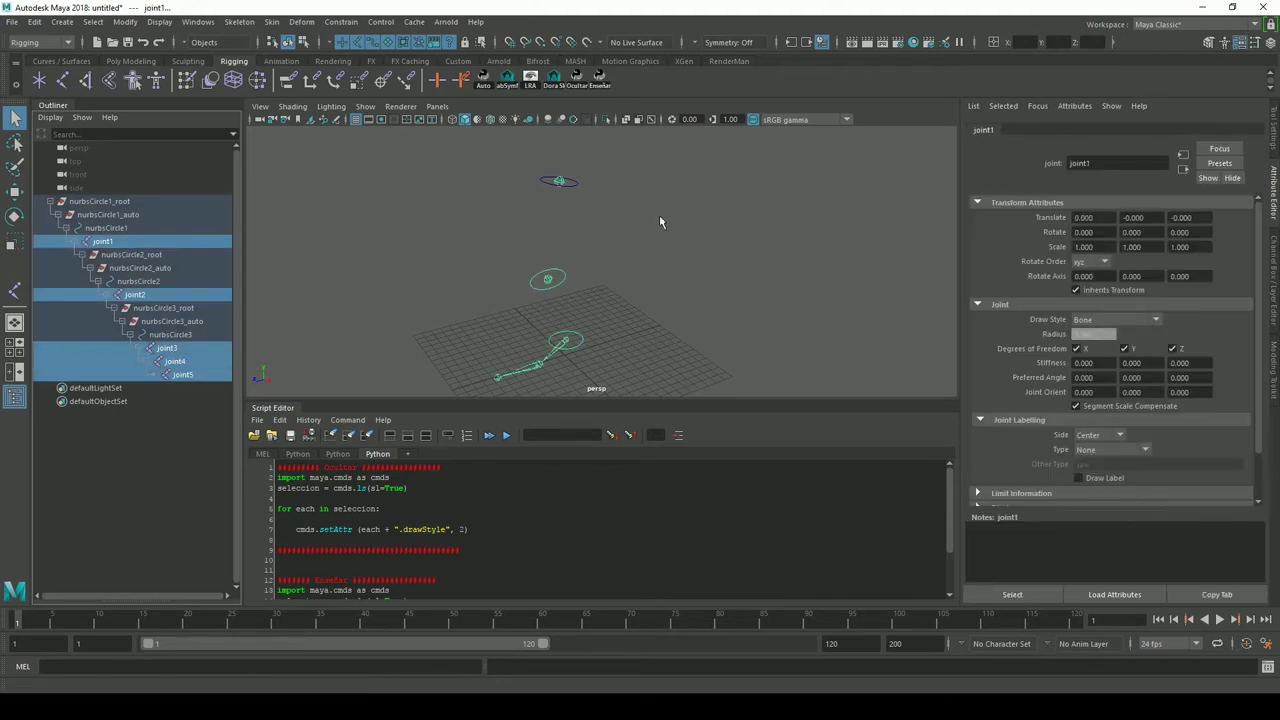
left_click(684, 266)
left_click_drag(720, 306, 716, 303, "alt")
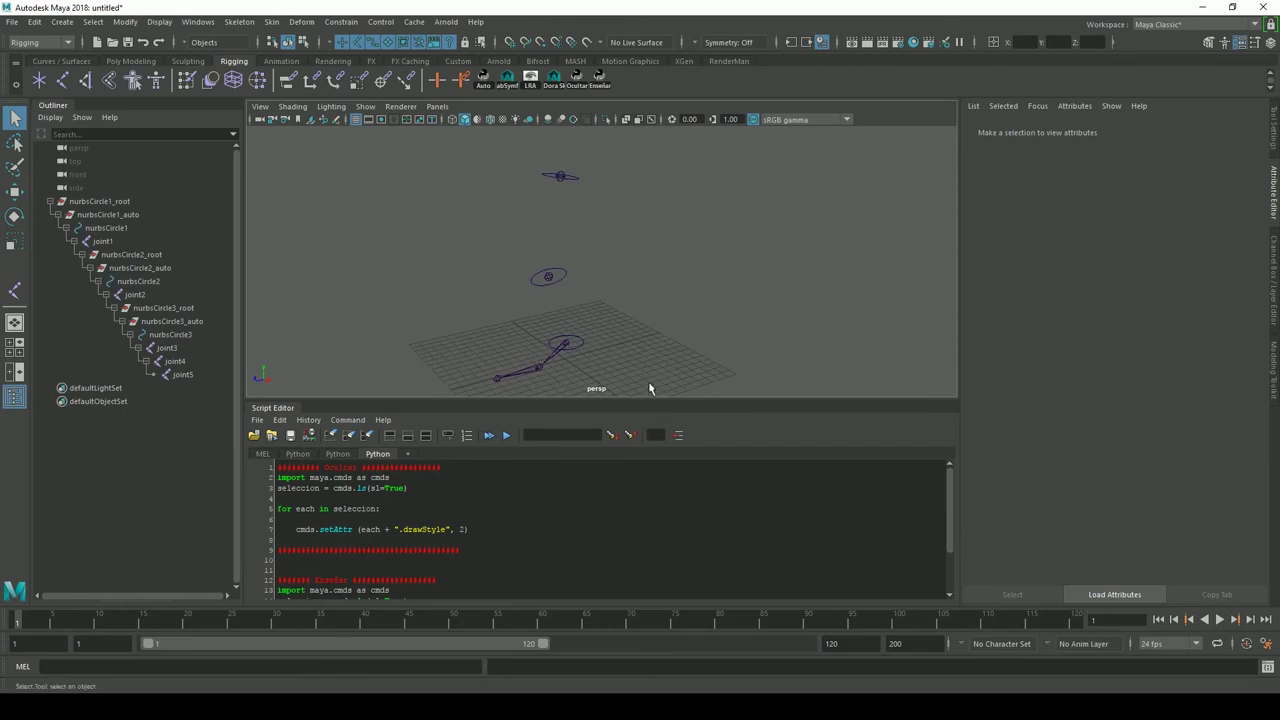
left_click_drag(652, 396, 650, 307)
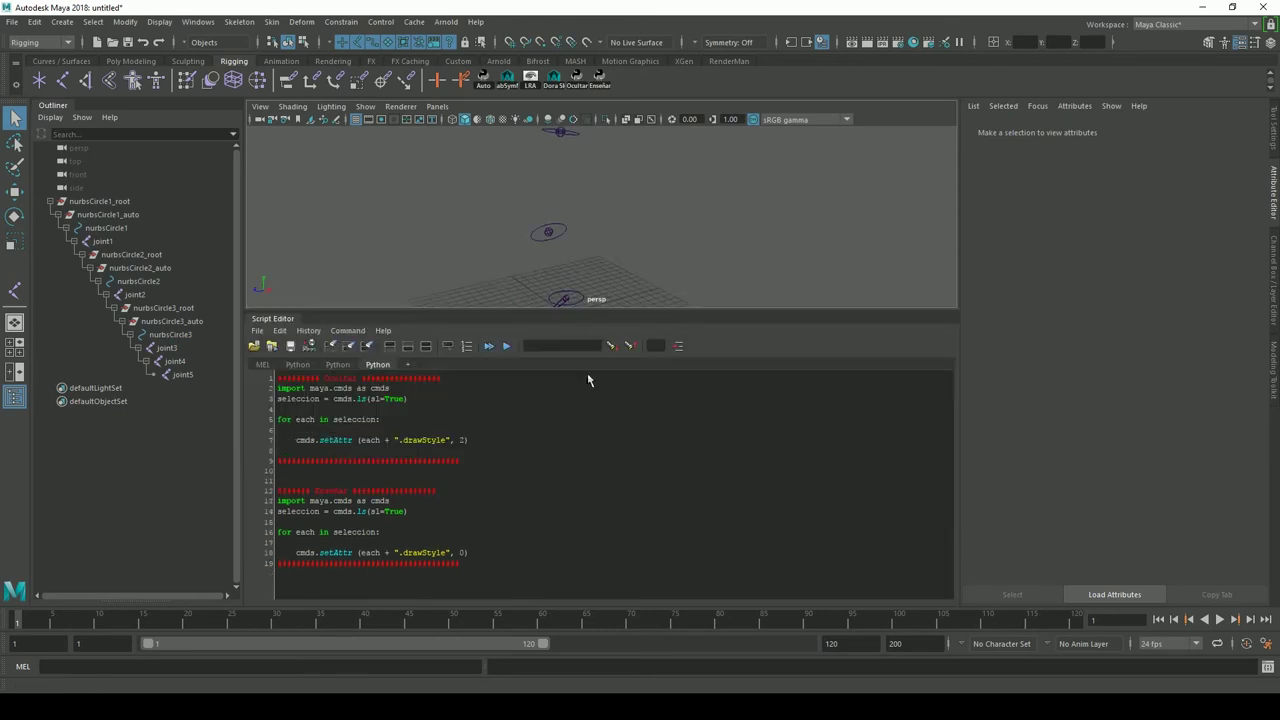
mouse_move(563, 313)
left_mouse_down()
mouse_move(576, 358)
mouse_move(582, 319)
left_mouse_up()
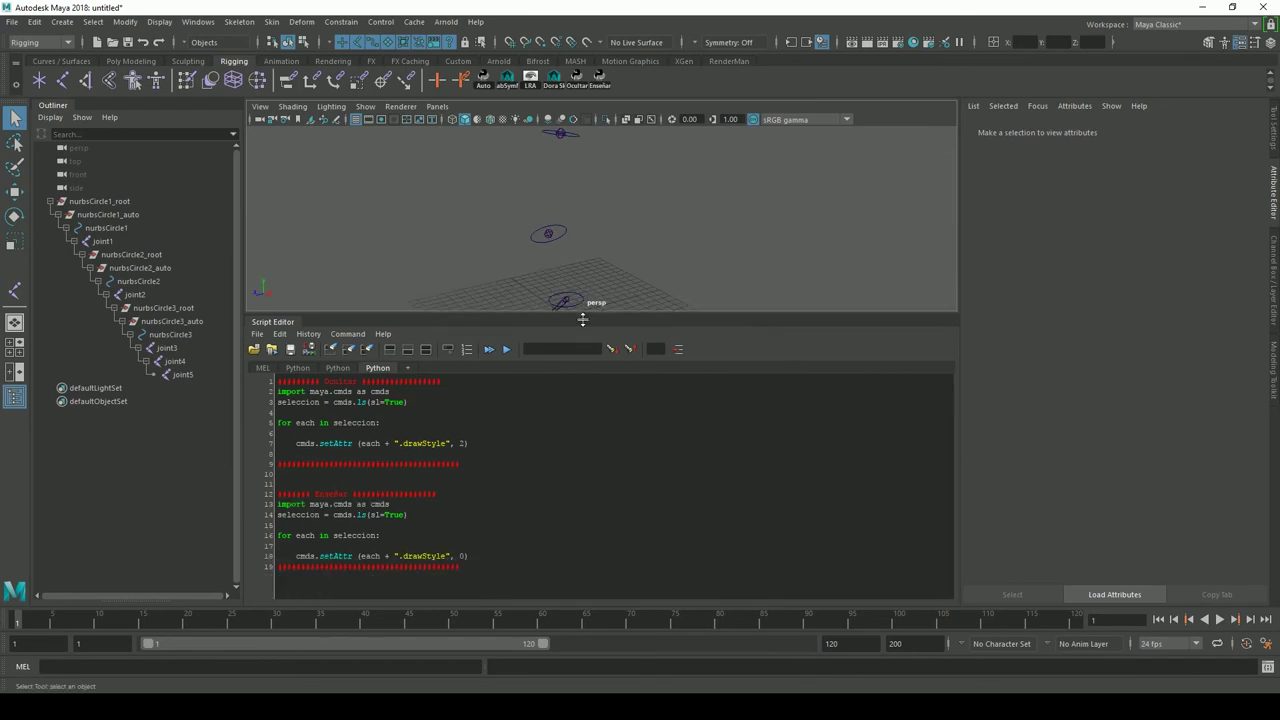